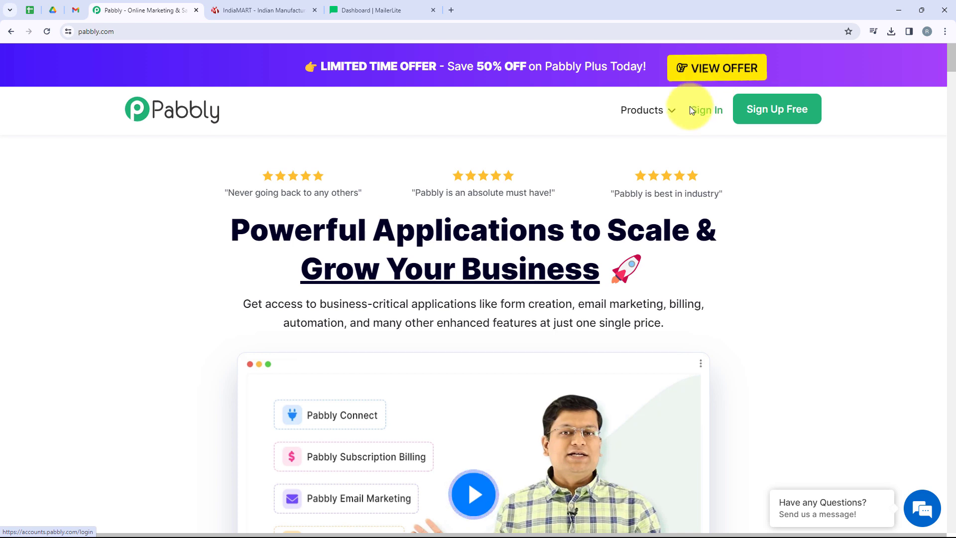
# Step: Sign in to the Pabbly account and open the Pabbly Connect application
pyautogui.click(702, 118)
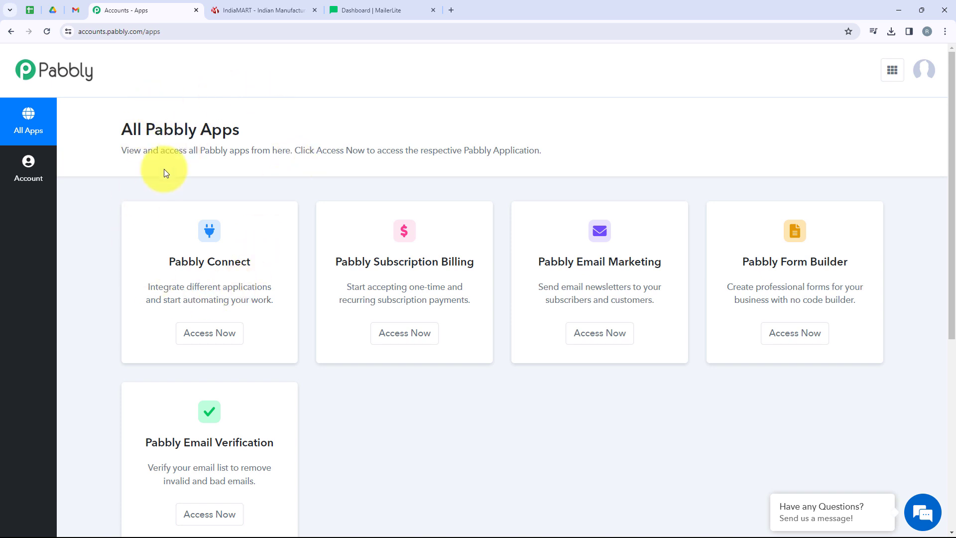
pyautogui.scroll(-2, 514, 389)
pyautogui.scroll(2, 499, 400)
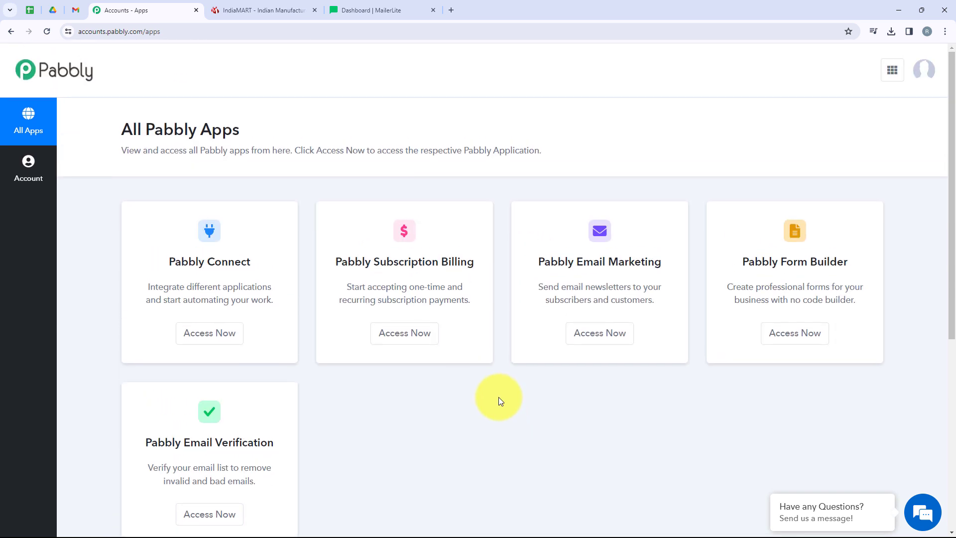
pyautogui.moveTo(160, 249); pyautogui.dragTo(258, 266)
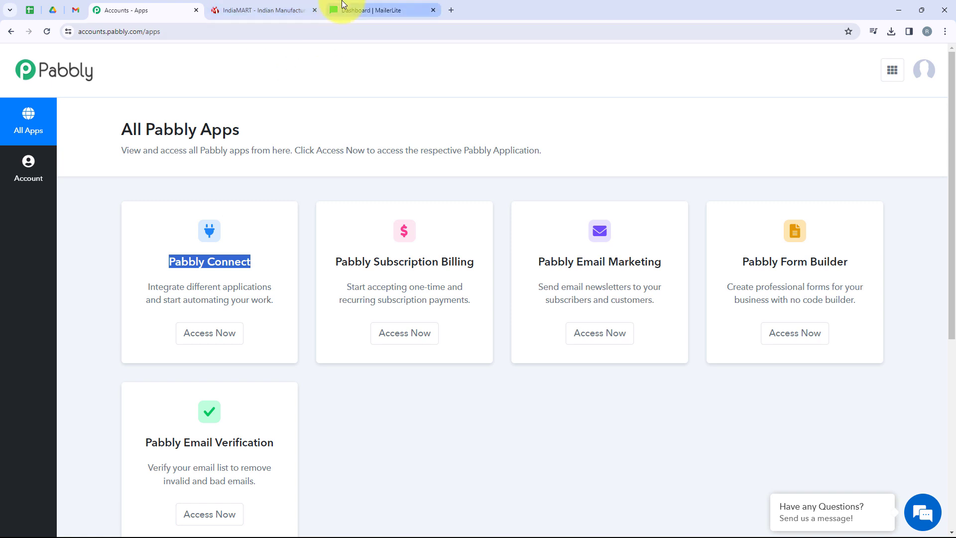
pyautogui.click(218, 331)
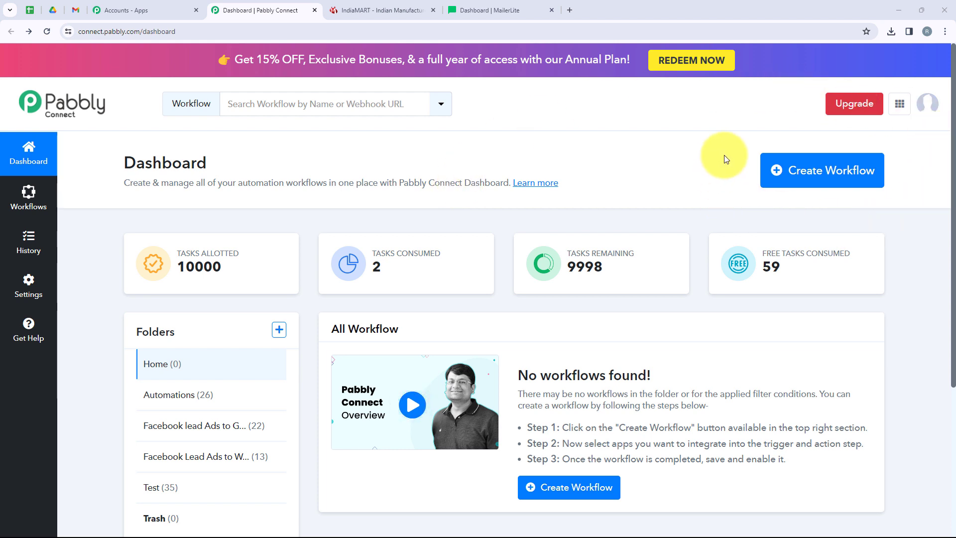
# Step: Create a workflow named "IndiaMART Automation" in the Home folder
pyautogui.click(758, 171)
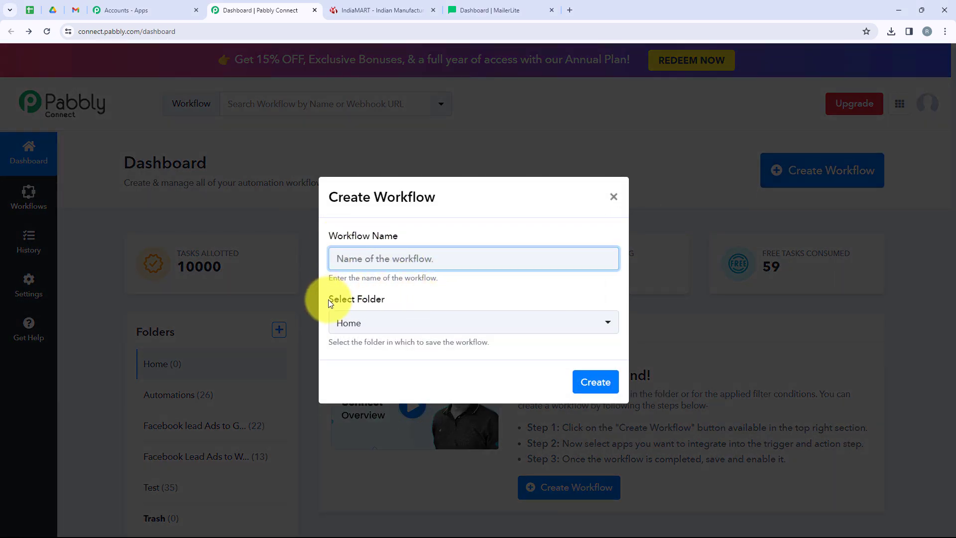
pyautogui.click(473, 322)
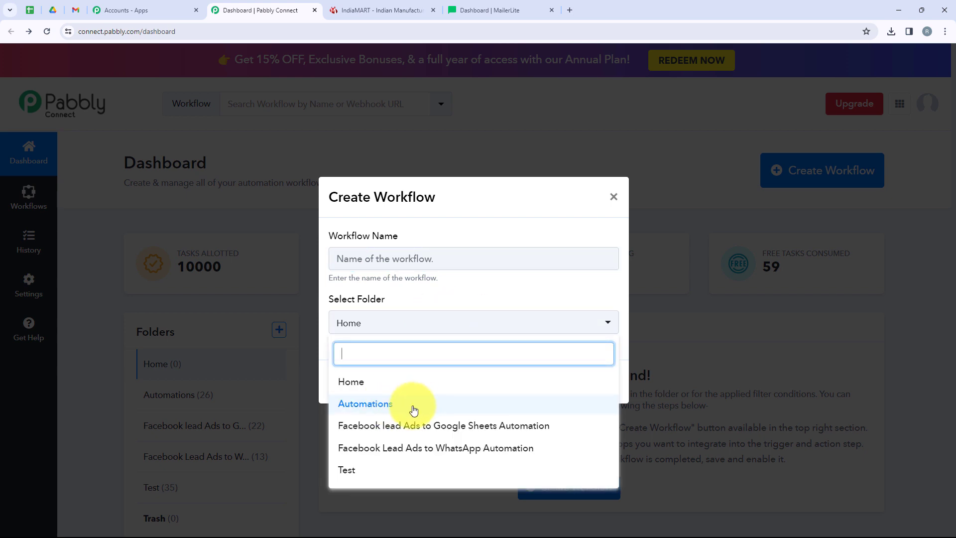
pyautogui.click(413, 381)
pyautogui.click(398, 261)
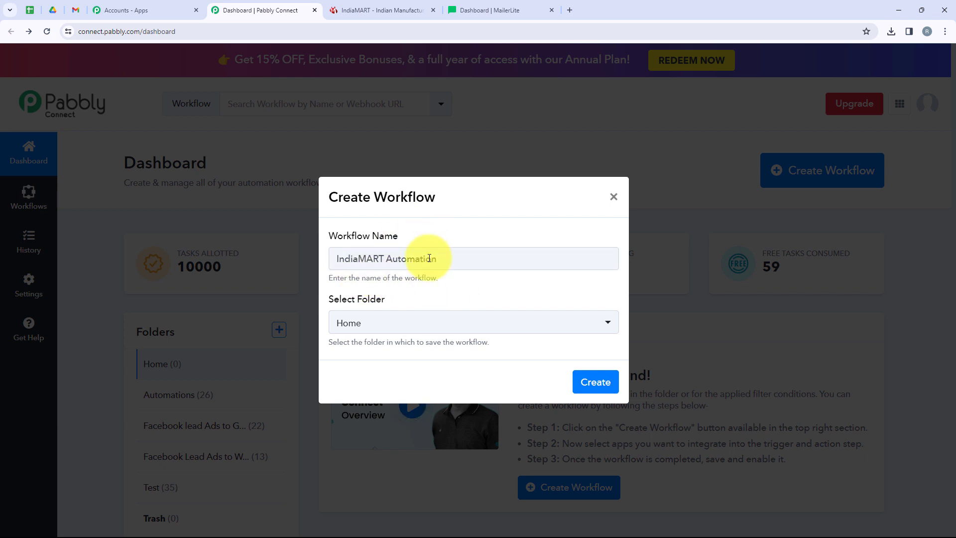
pyautogui.click(591, 384)
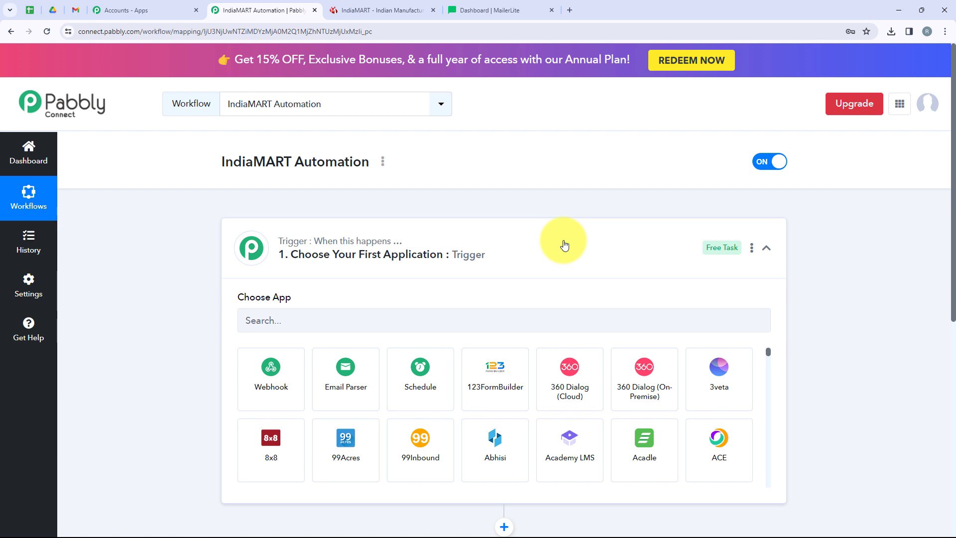
# Step: Set the workflow's trigger application to IndiaMART with New Leads as the trigger event
pyautogui.click(564, 245)
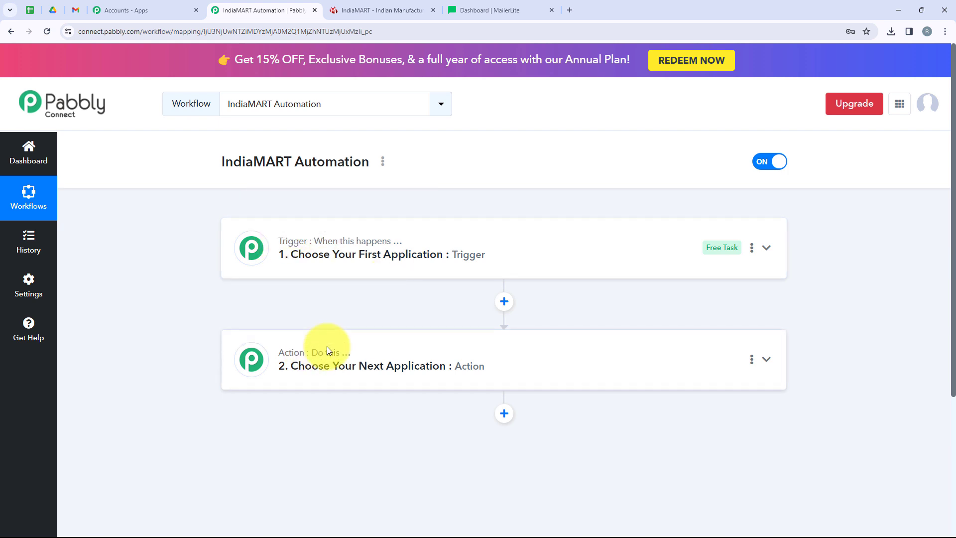
pyautogui.click(318, 270)
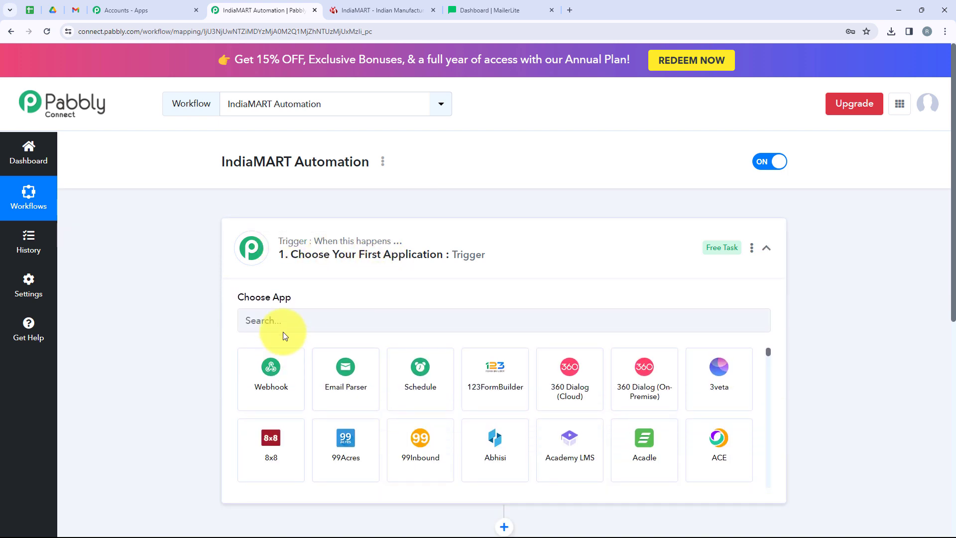
pyautogui.click(284, 332)
pyautogui.write('India')
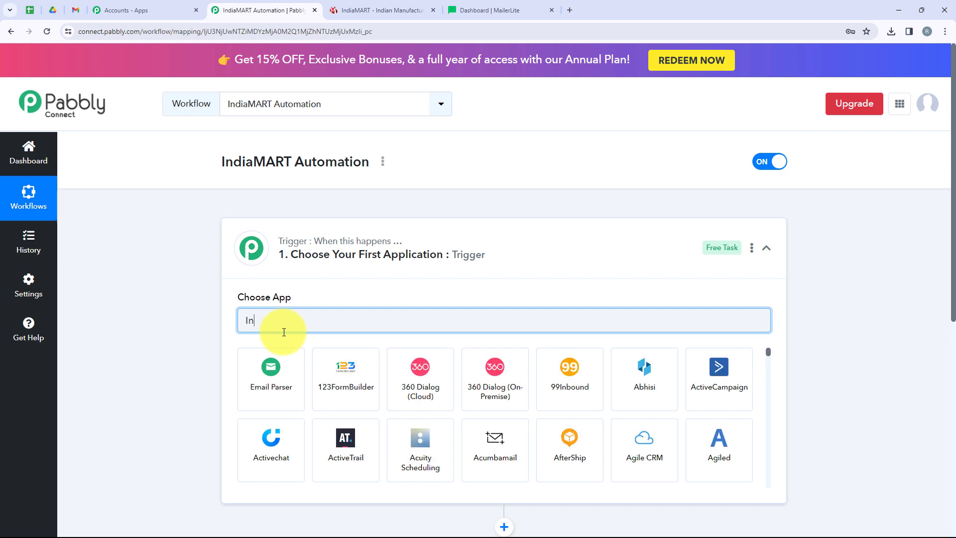
pyautogui.click(268, 374)
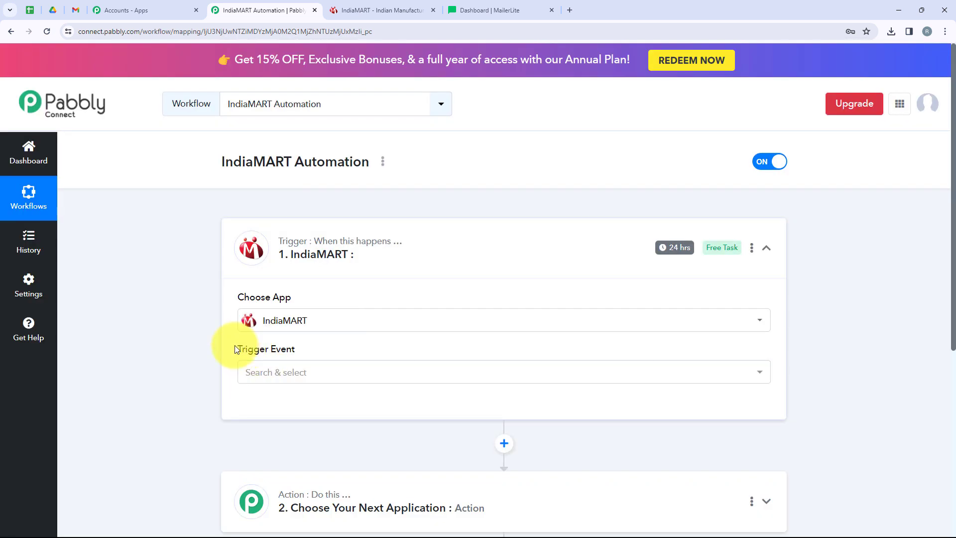
pyautogui.click(313, 374)
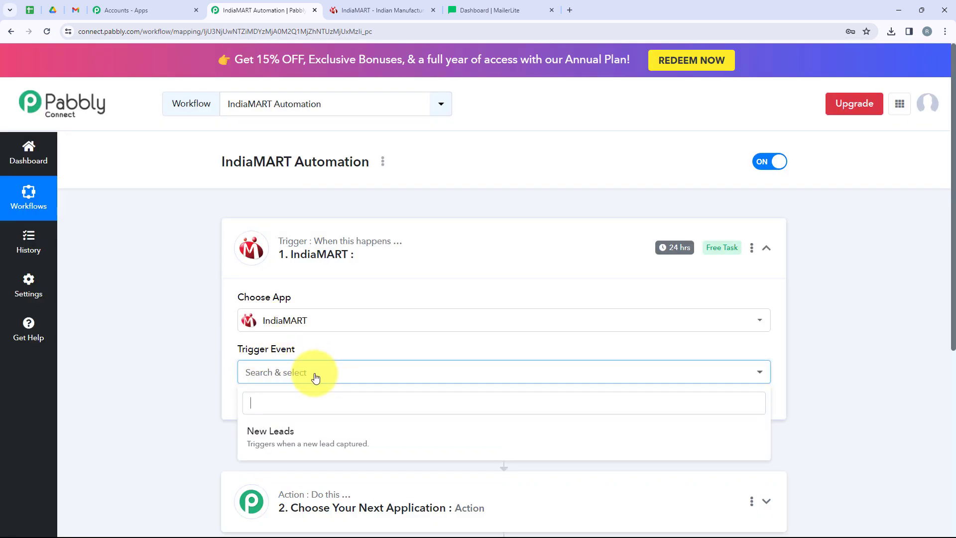
pyautogui.click(316, 429)
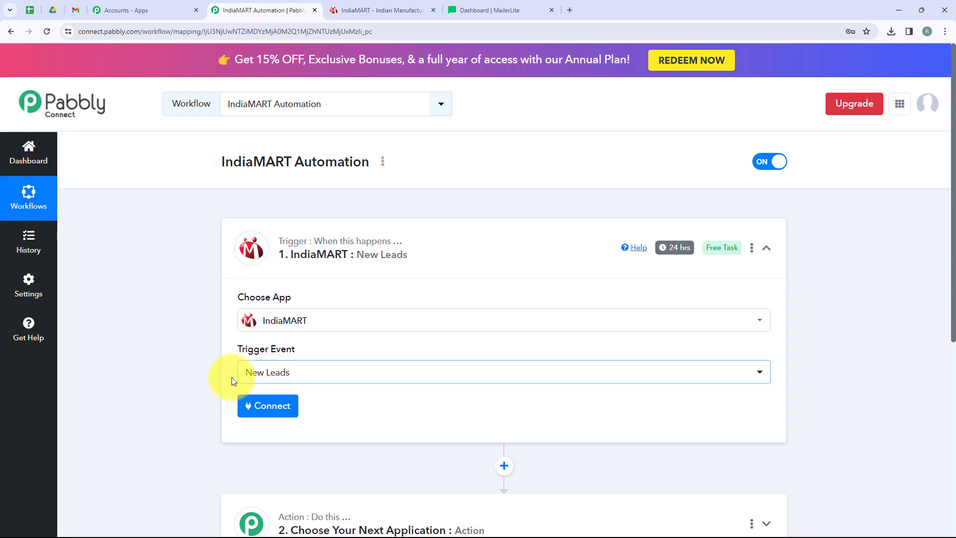
# Step: Start a new IndiaMART connection for the trigger and copy the current CRM API key from the IndiaMART seller account settings
pyautogui.click(257, 406)
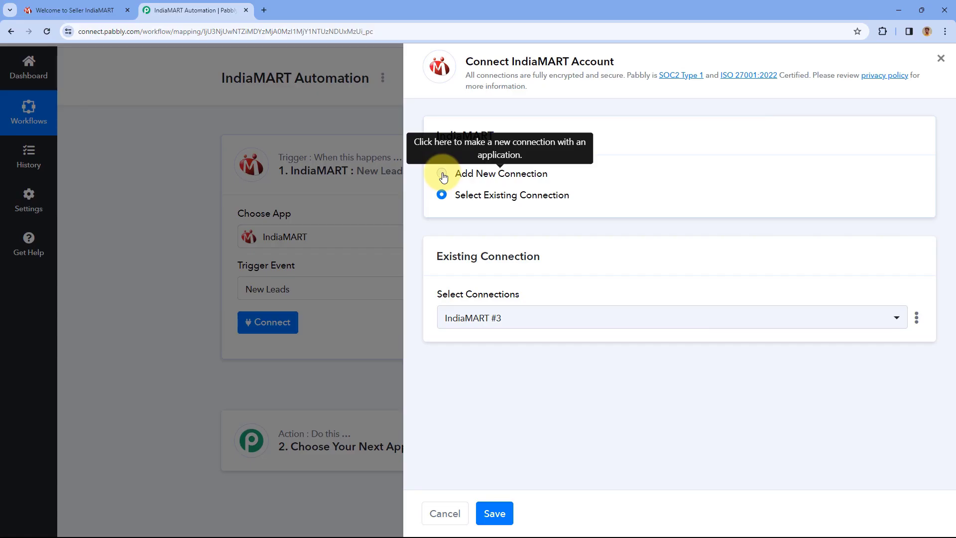
pyautogui.click(442, 174)
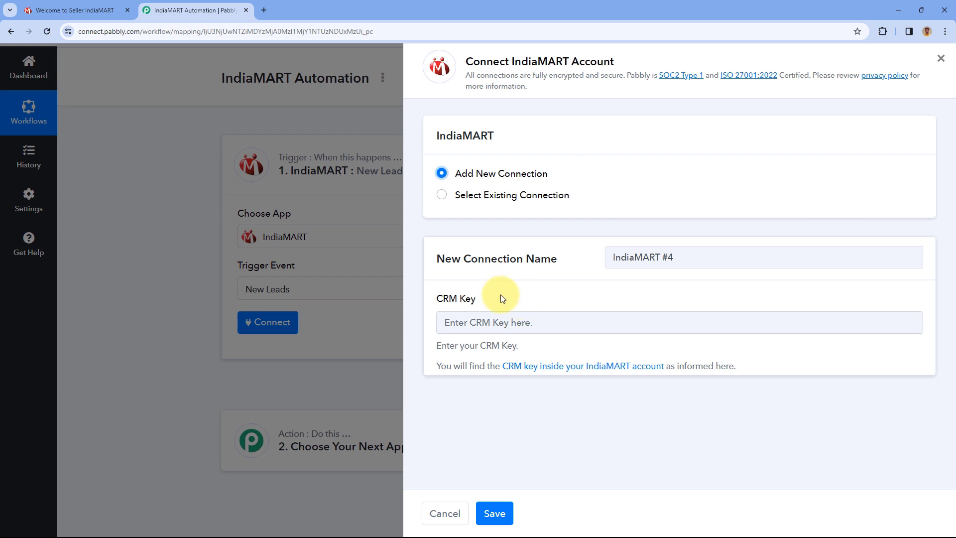
pyautogui.click(74, 10)
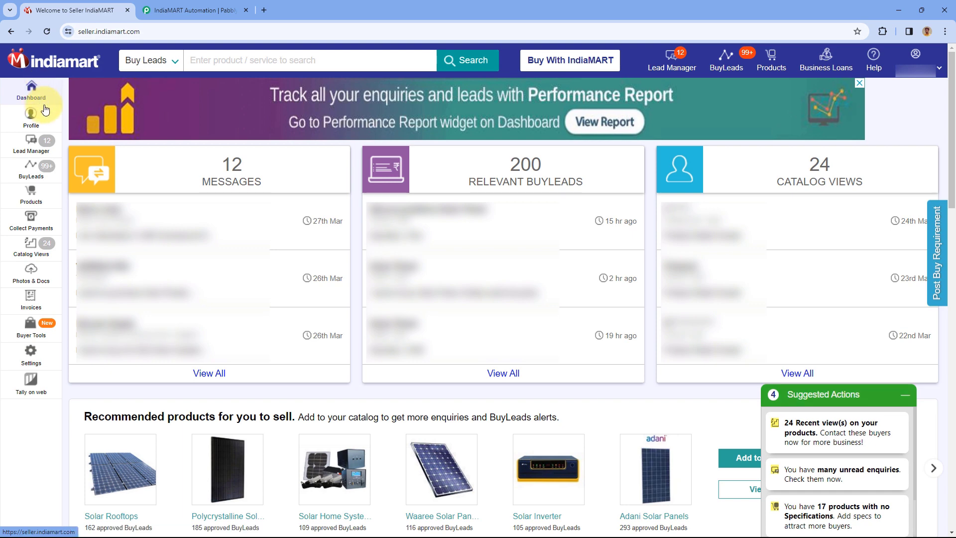
pyautogui.click(43, 355)
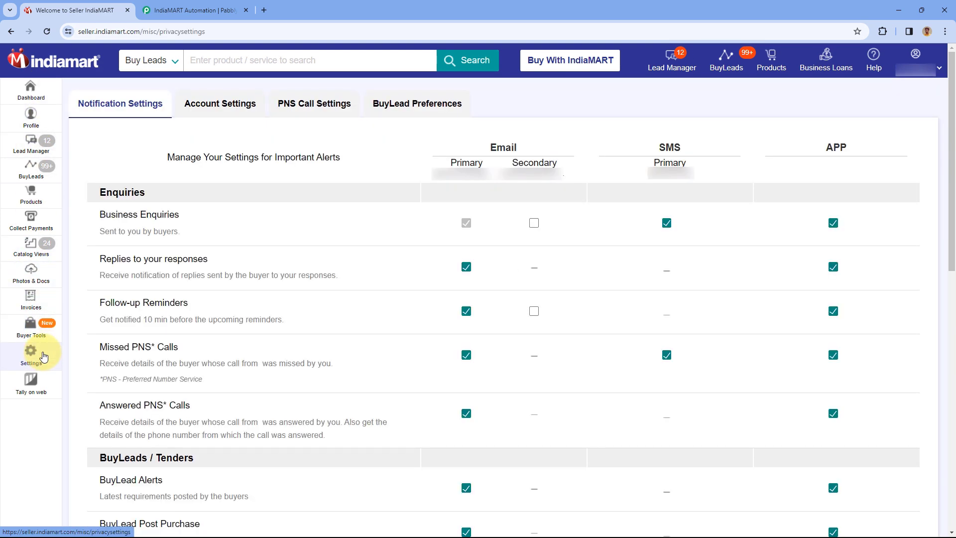
pyautogui.click(213, 112)
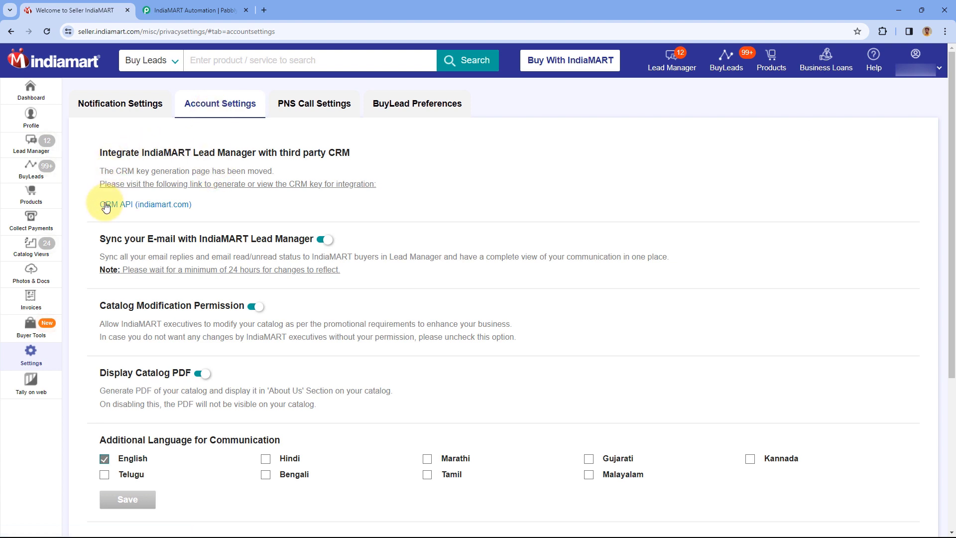
pyautogui.click(136, 206)
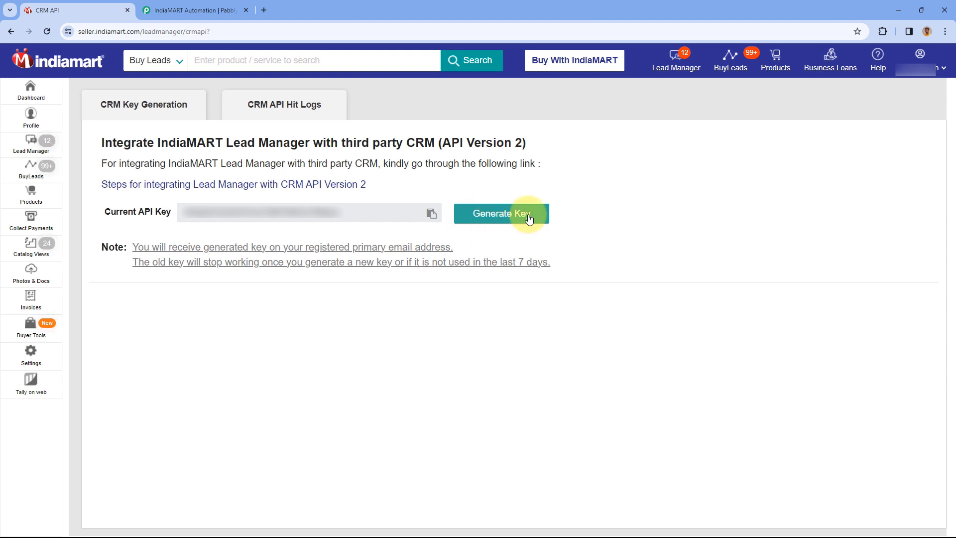
pyautogui.click(432, 214)
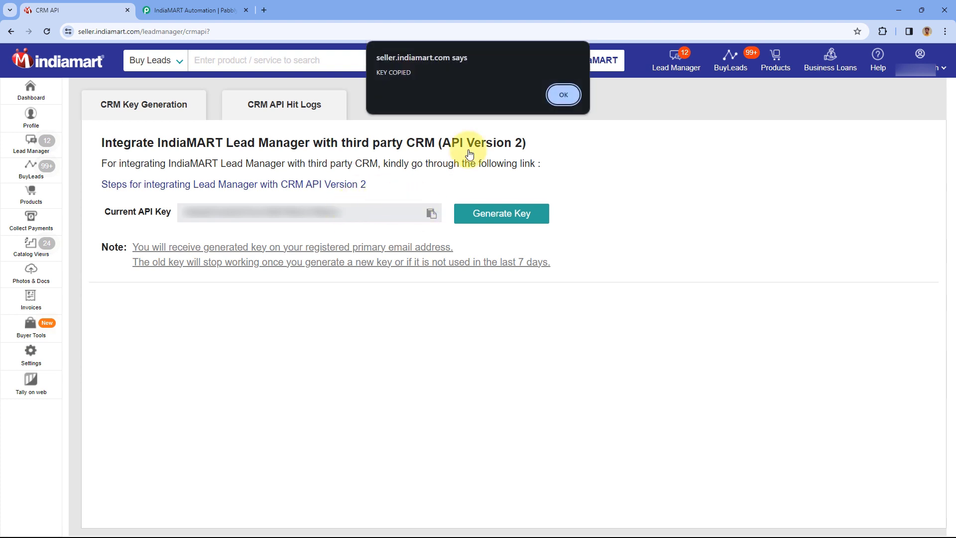
pyautogui.click(563, 95)
# Step: Return to the Pabbly workflow, paste the API key as the CRM Key and save the new IndiaMART connection
pyautogui.click(187, 15)
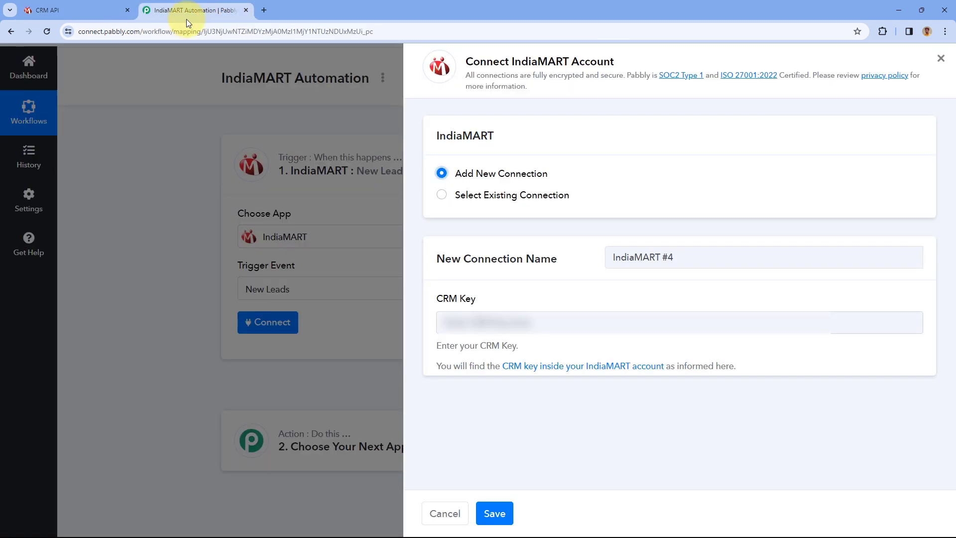
pyautogui.rightClick(440, 321)
pyautogui.click(441, 209)
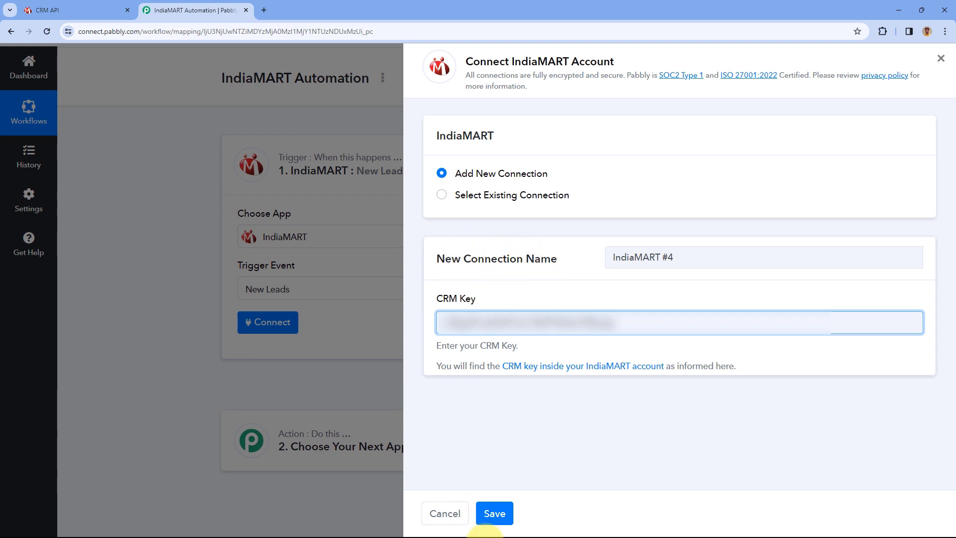
pyautogui.click(494, 513)
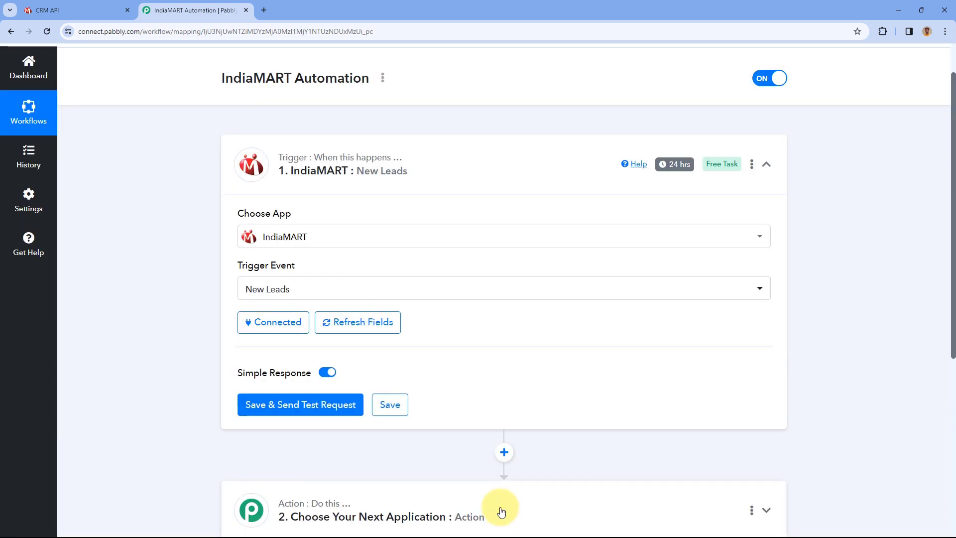
# Step: Save the IndiaMART trigger and send a test request with Simple Response left on
pyautogui.scroll(-1, 190, 273)
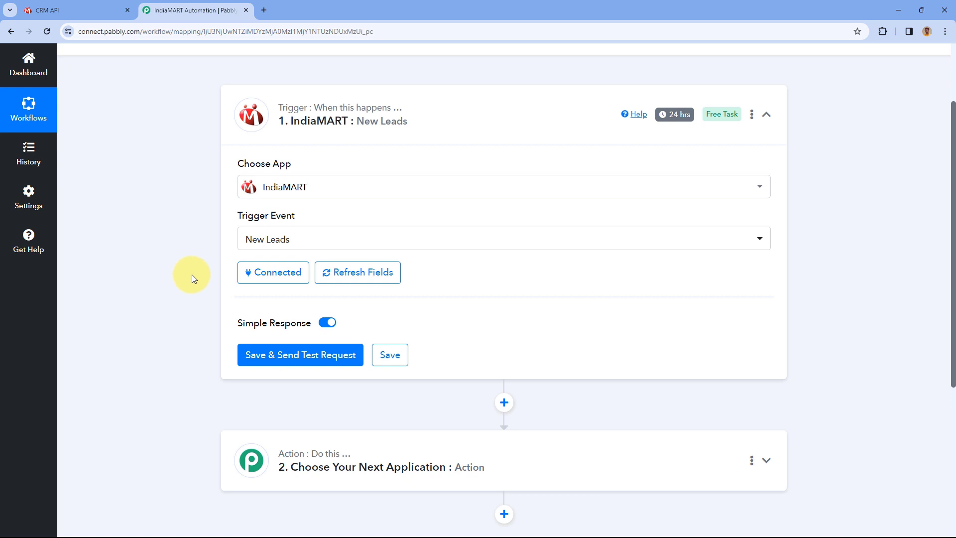
pyautogui.scroll(-2, 355, 233)
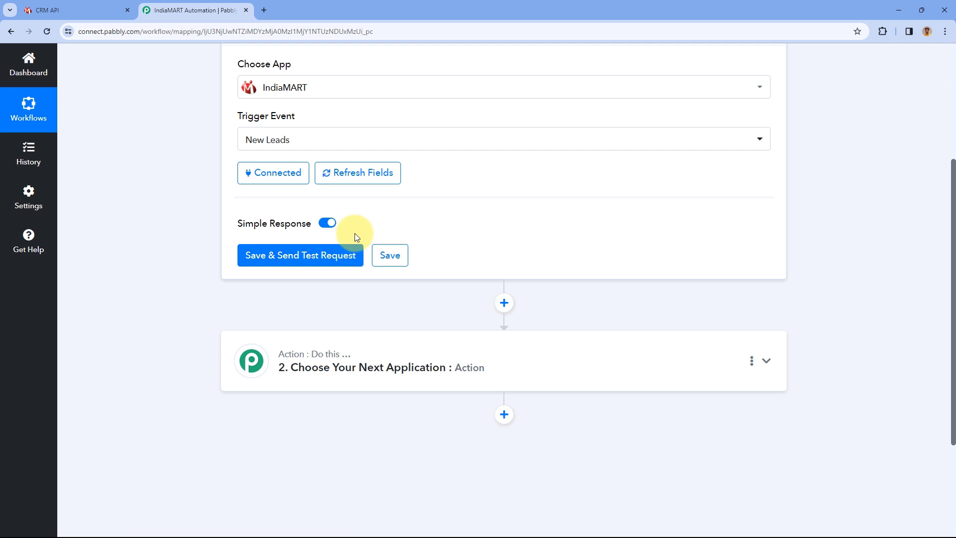
pyautogui.click(308, 254)
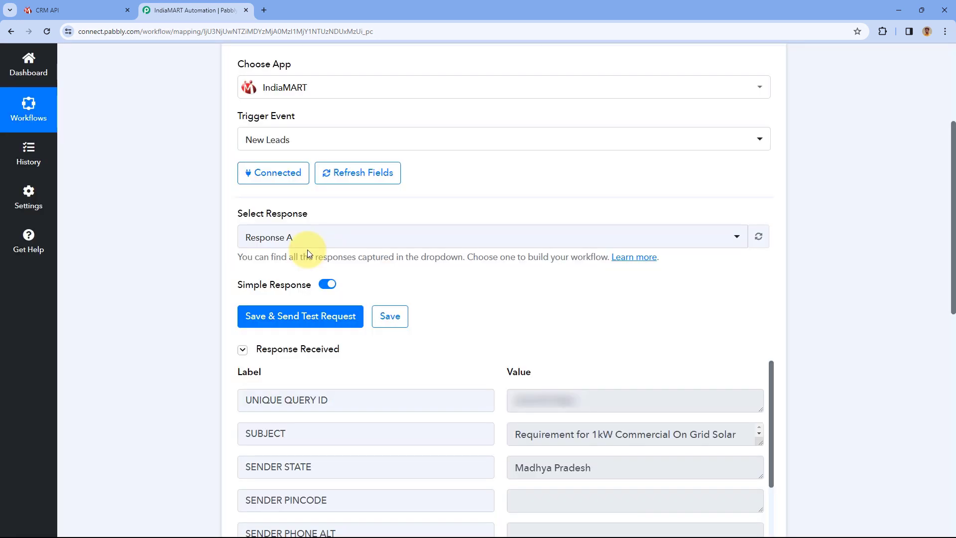
# Step: Examine the received lead response, including the query ID, subject, sender state, name, mobile and email, enlarging the subject value to read it fully
pyautogui.scroll(-2, 483, 274)
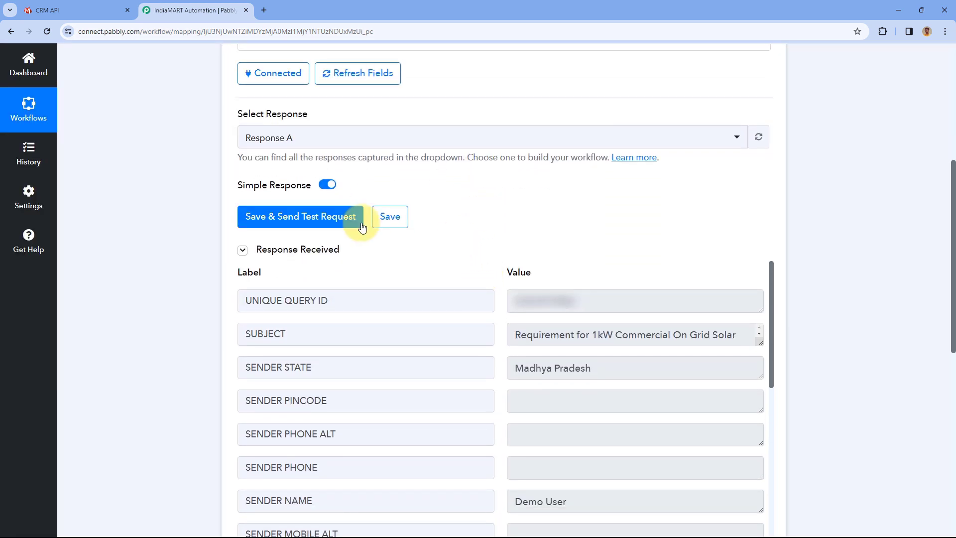
pyautogui.scroll(-3, 481, 237)
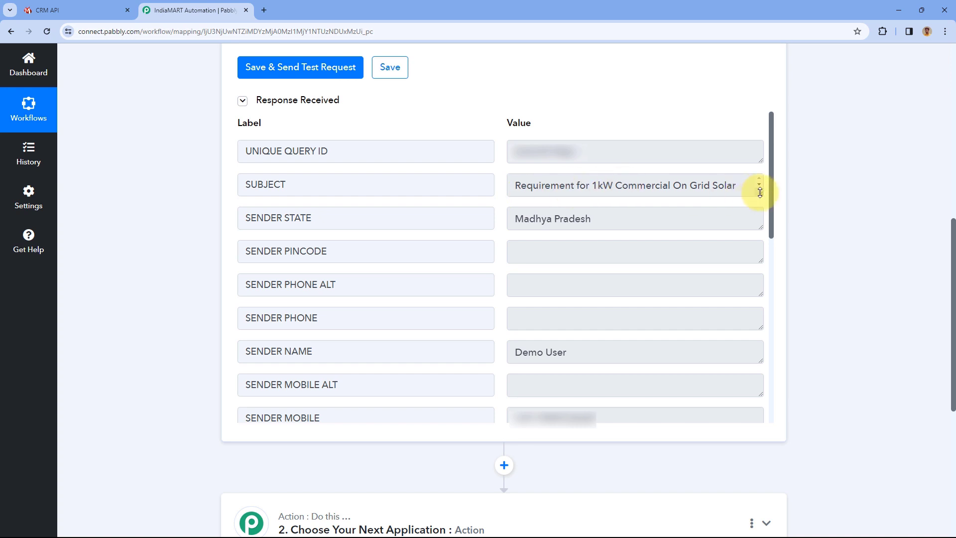
pyautogui.moveTo(760, 194); pyautogui.dragTo(764, 225)
pyautogui.tripleClick(522, 183)
pyautogui.click(503, 169)
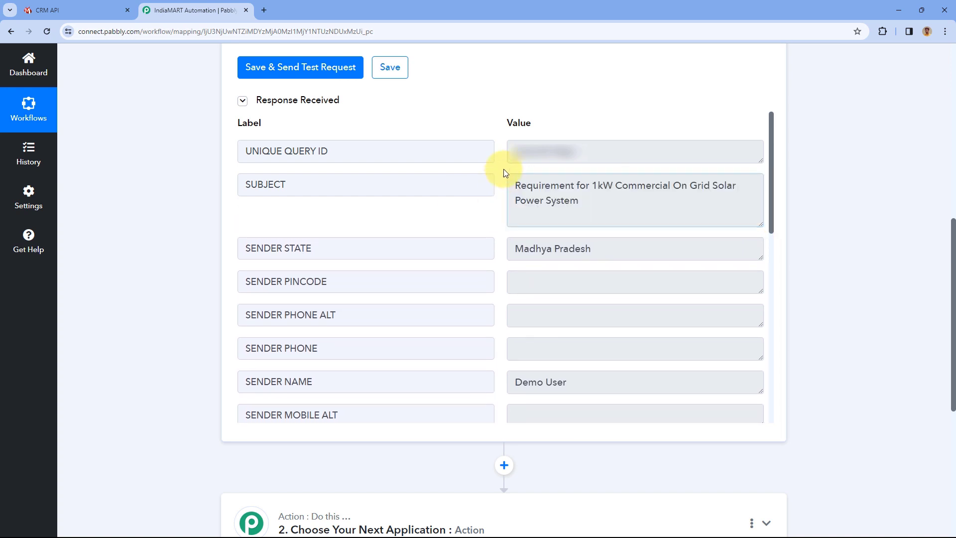
pyautogui.moveTo(593, 154); pyautogui.dragTo(497, 158)
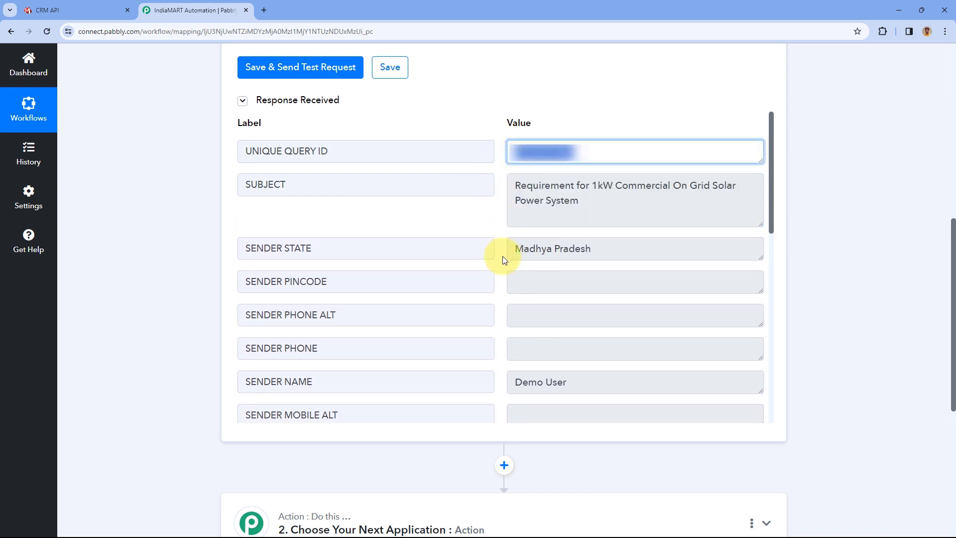
pyautogui.moveTo(518, 245); pyautogui.dragTo(602, 247)
pyautogui.click(512, 233)
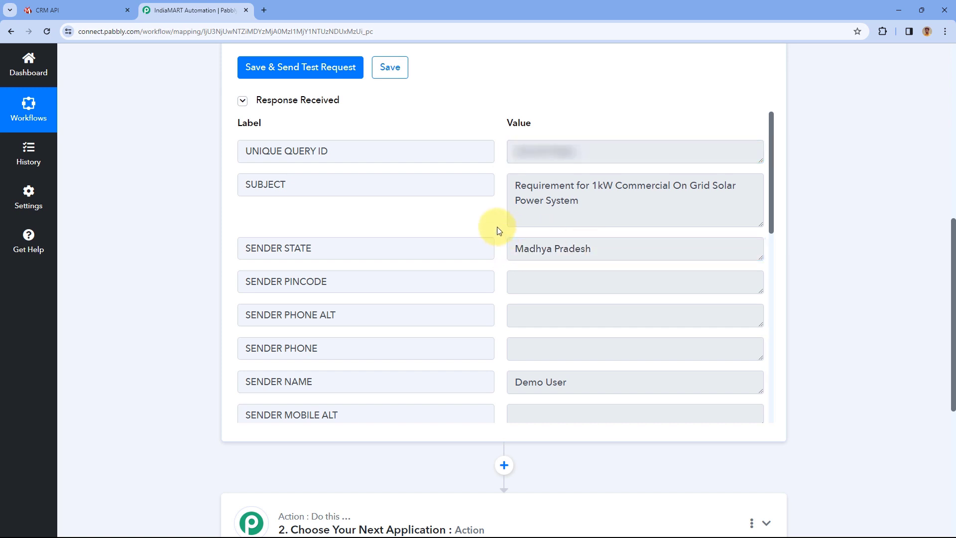
pyautogui.scroll(-2, 497, 226)
pyautogui.click(577, 280)
pyautogui.moveTo(577, 280); pyautogui.dragTo(516, 281)
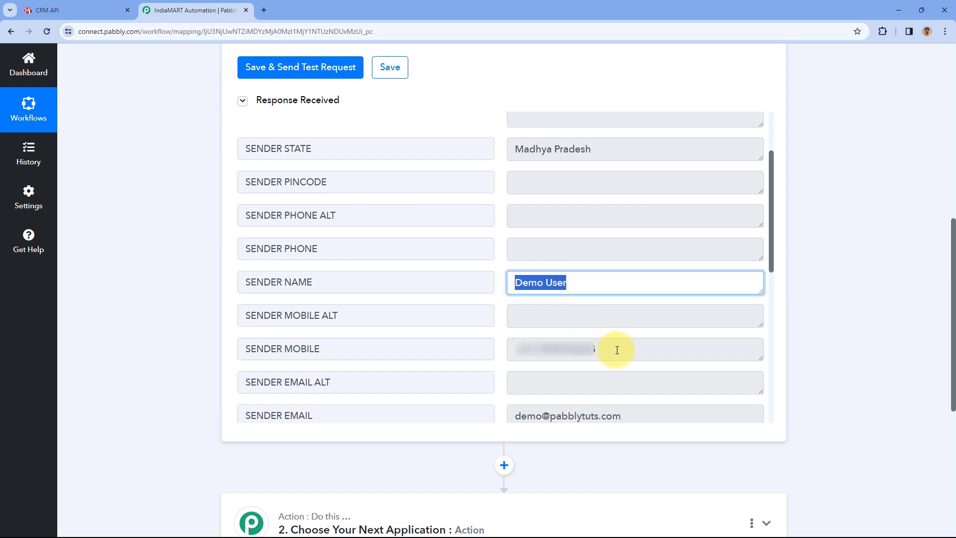
pyautogui.moveTo(616, 348); pyautogui.dragTo(500, 350)
pyautogui.moveTo(622, 418); pyautogui.dragTo(531, 416)
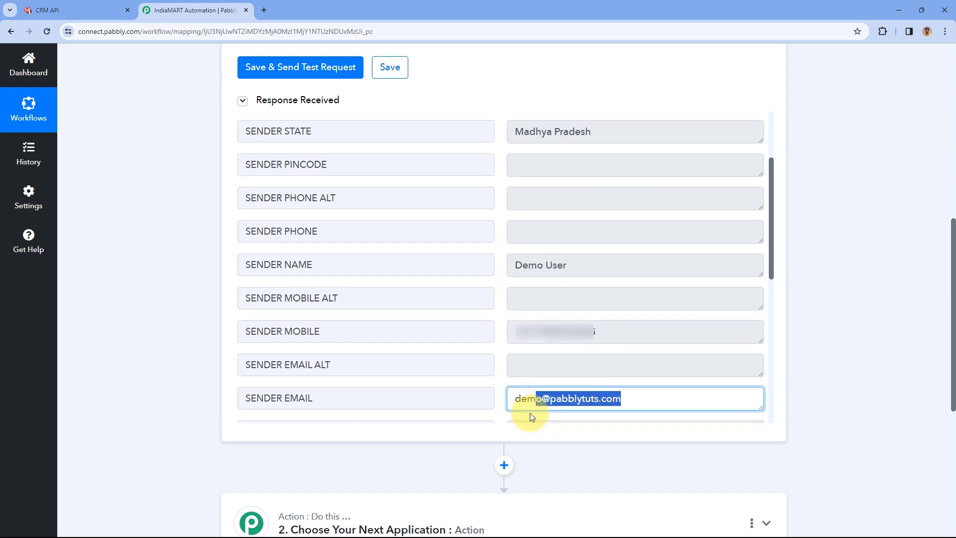
pyautogui.click(496, 309)
pyautogui.scroll(-6, 498, 305)
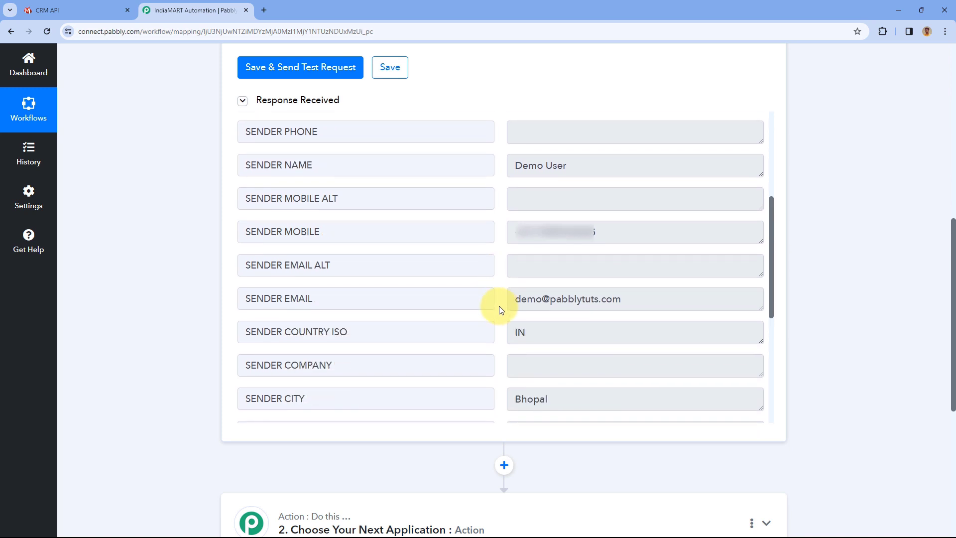
# Step: Examine the rest of the received lead response, including sender city, address, query product name and message, enlarging the query message to read it fully
pyautogui.moveTo(568, 203); pyautogui.dragTo(497, 208)
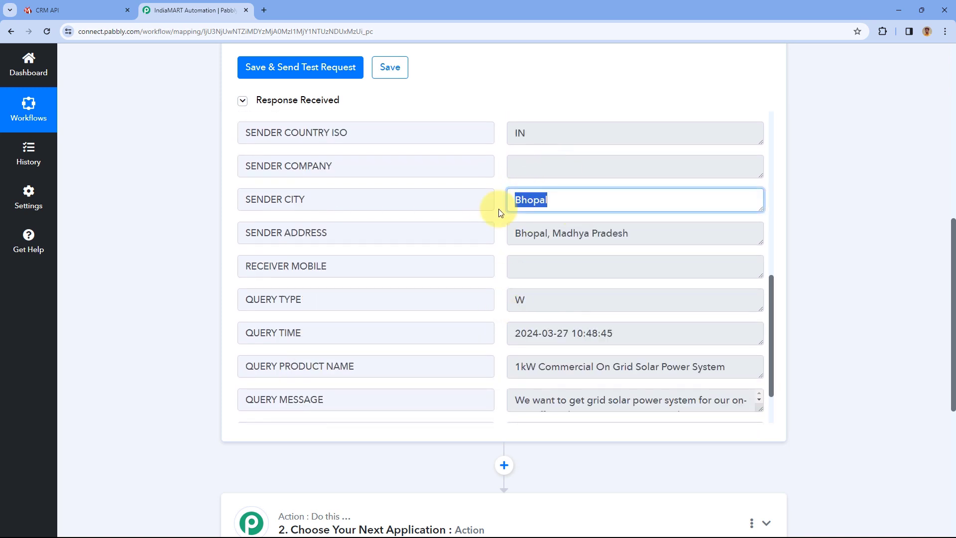
pyautogui.moveTo(630, 233); pyautogui.dragTo(503, 233)
pyautogui.click(502, 233)
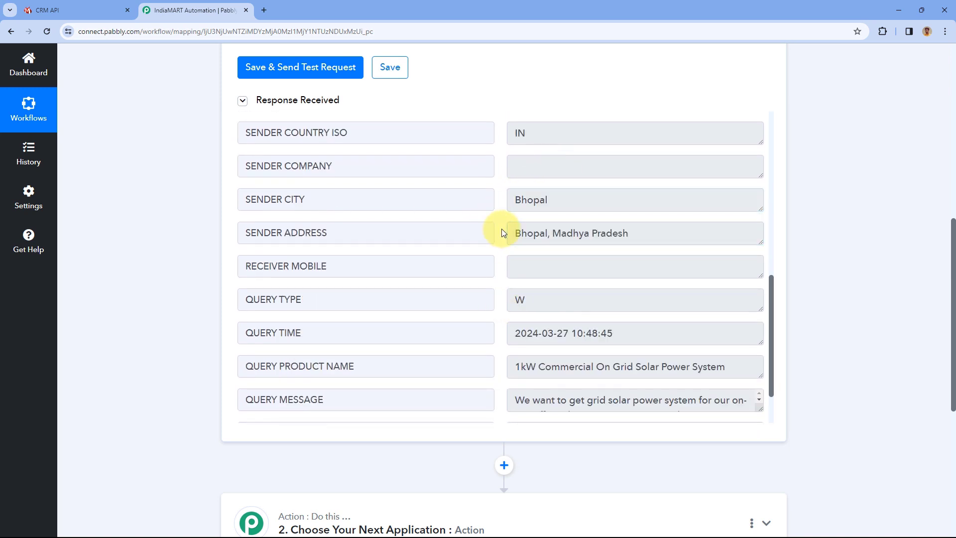
pyautogui.scroll(-2, 500, 231)
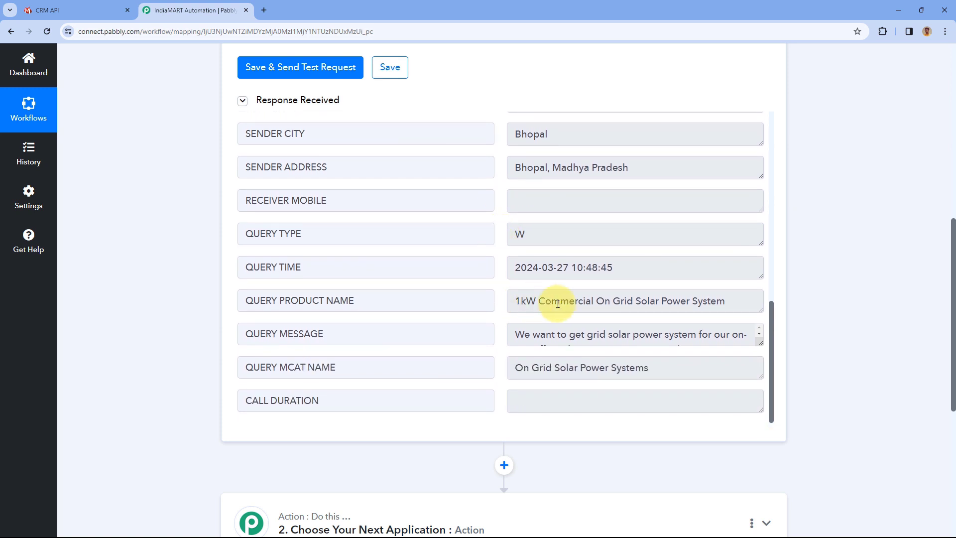
pyautogui.scroll(-2, 660, 297)
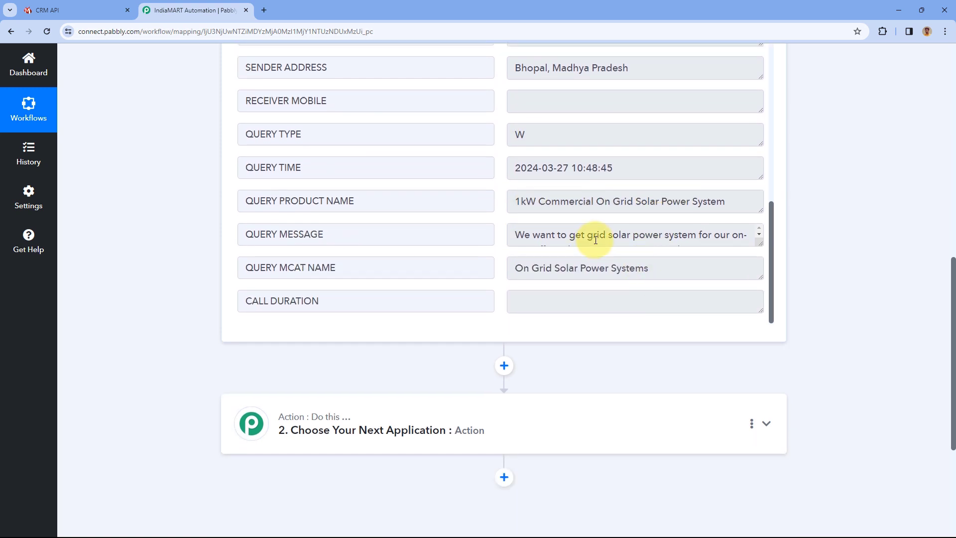
pyautogui.moveTo(757, 243); pyautogui.dragTo(760, 293)
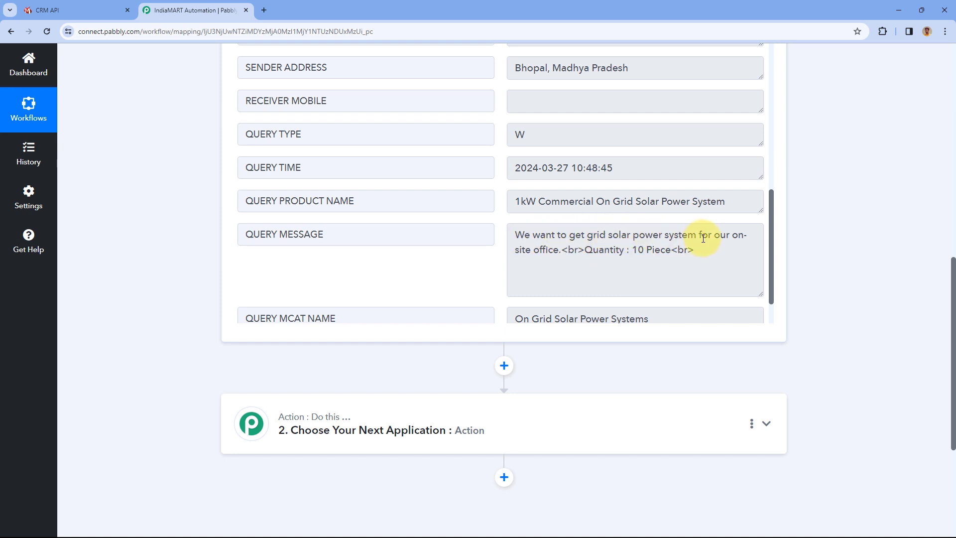
pyautogui.scroll(-1, 629, 225)
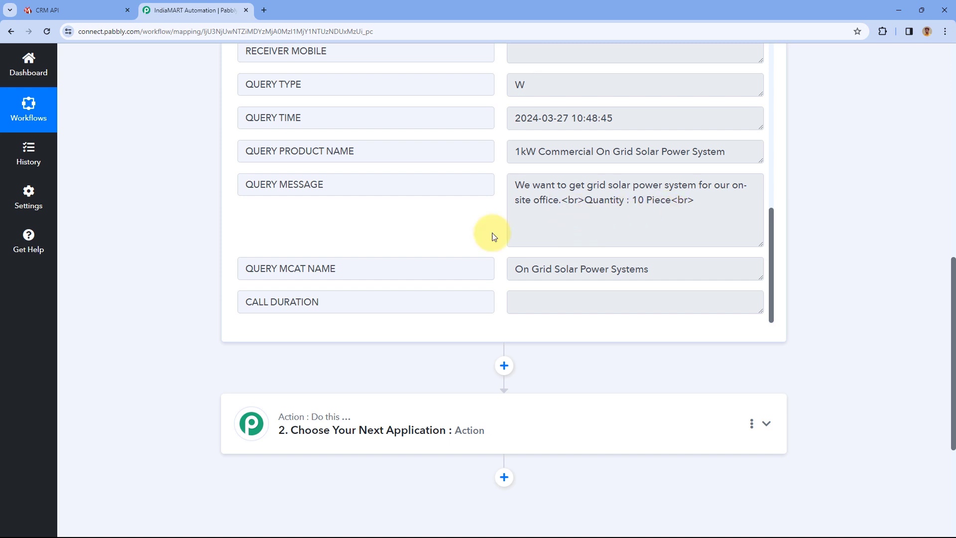
pyautogui.scroll(6, 207, 221)
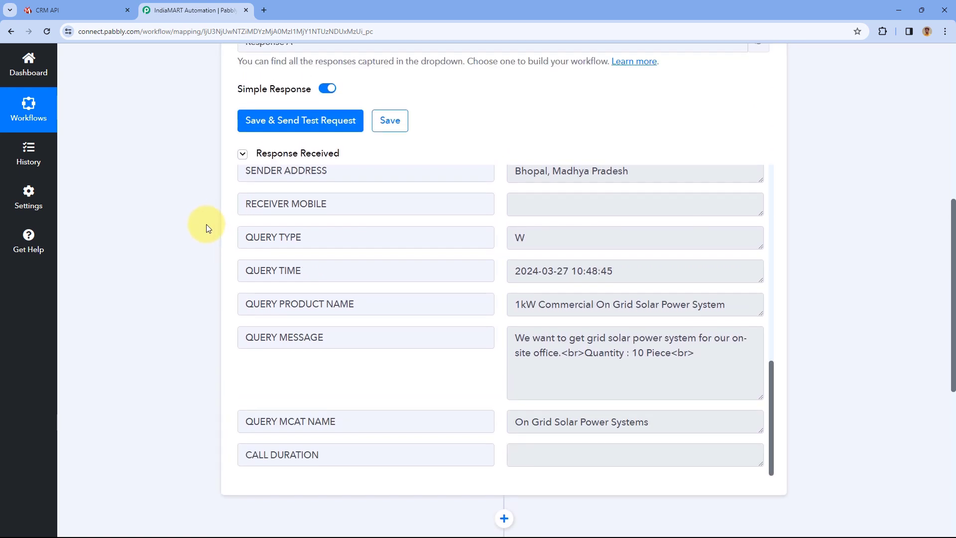
pyautogui.scroll(4, 497, 369)
pyautogui.scroll(5, 499, 366)
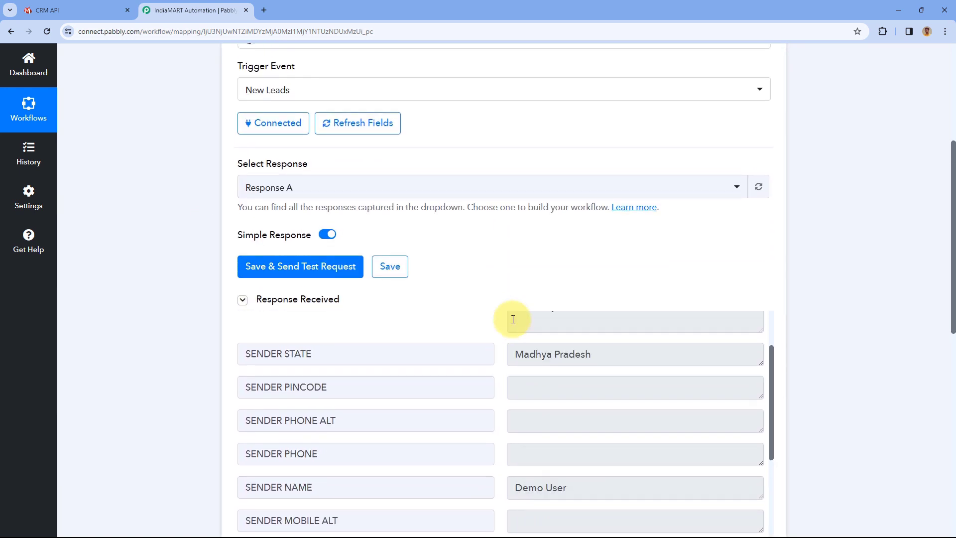
pyautogui.scroll(2, 473, 273)
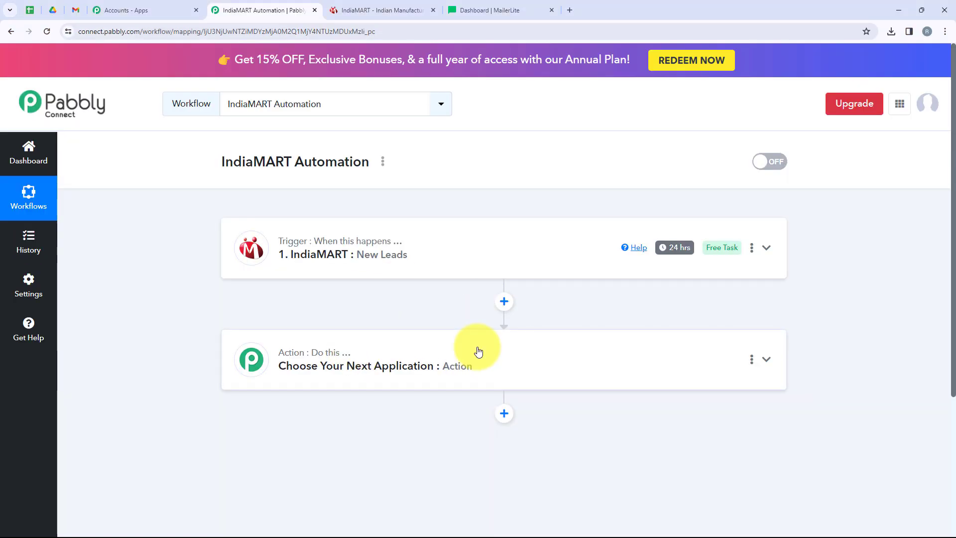
# Step: Set the workflow's action app to MailerLite with the action event Create Or Update Subscriber
pyautogui.click(478, 354)
pyautogui.click(318, 260)
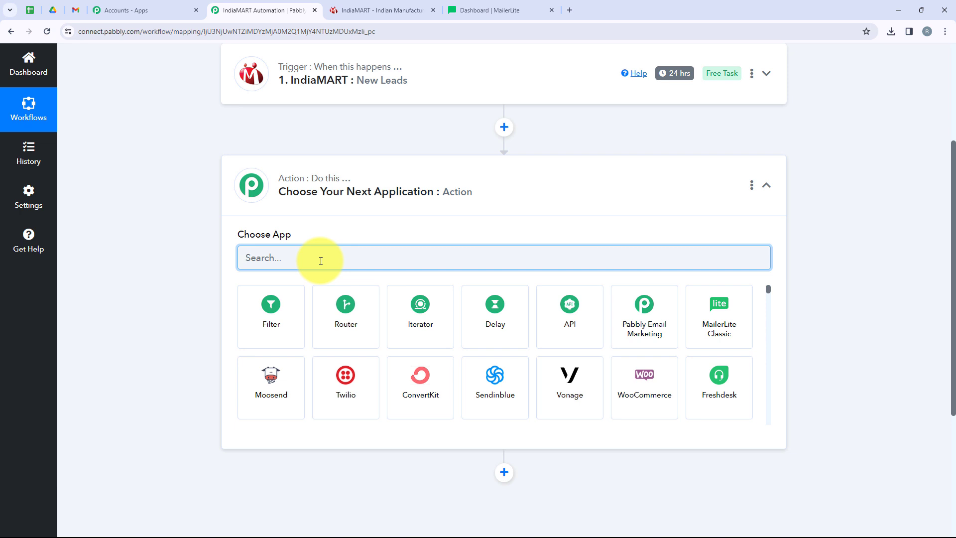
pyautogui.write('MailerLi')
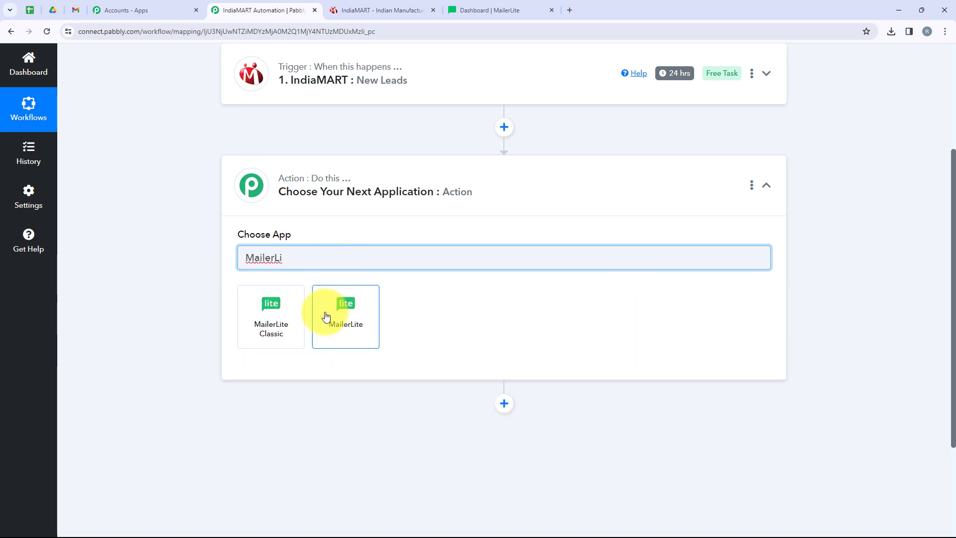
pyautogui.click(324, 312)
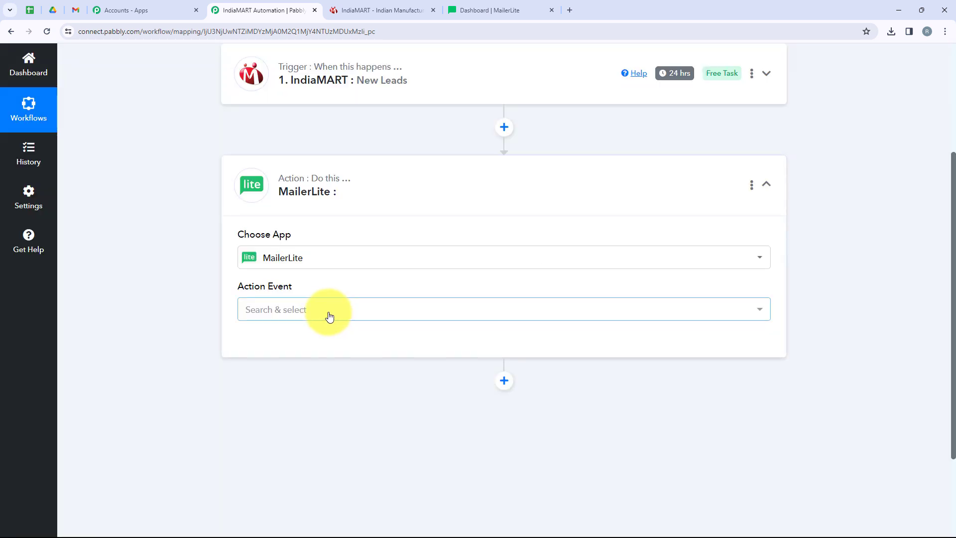
pyautogui.click(257, 313)
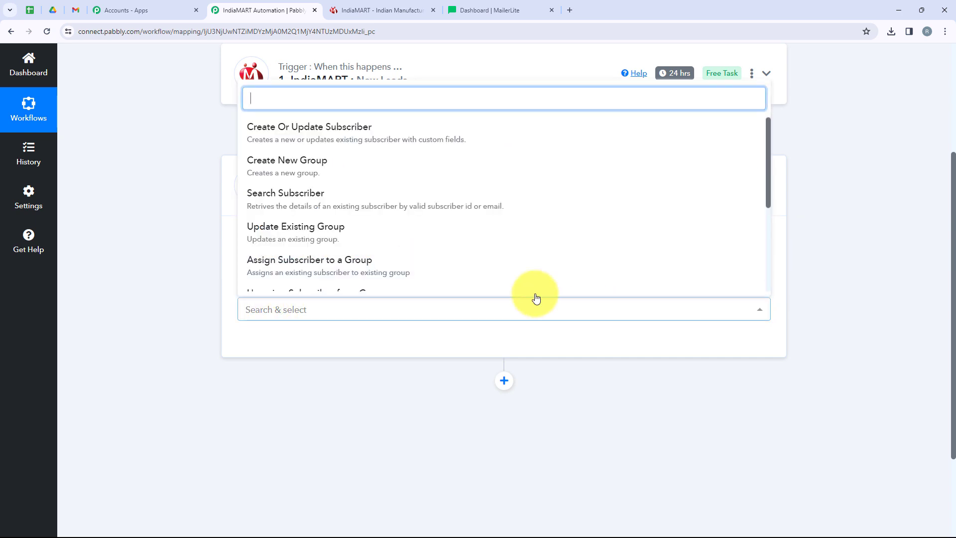
pyautogui.click(396, 144)
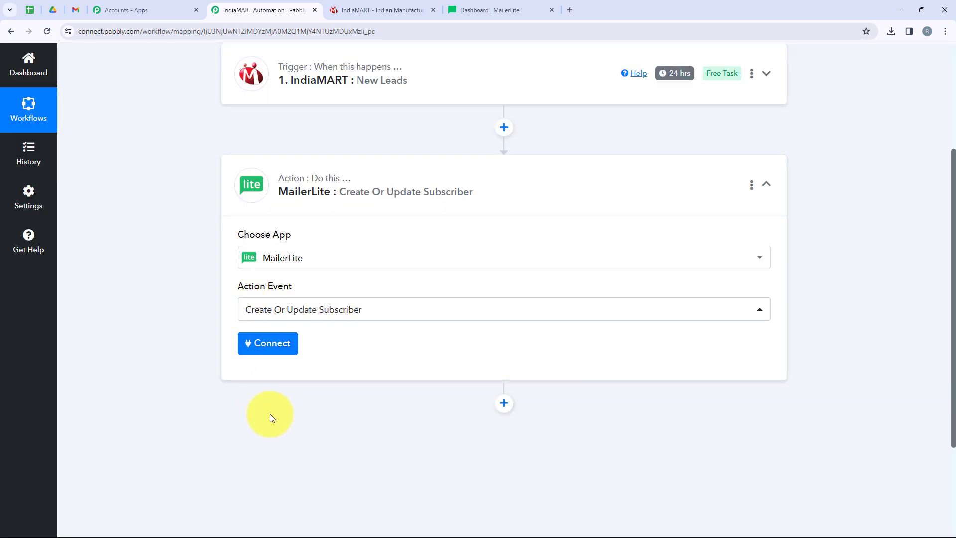
# Step: Start connecting a MailerLite account for the action, choosing to add a new connection instead of an existing one
pyautogui.click(272, 344)
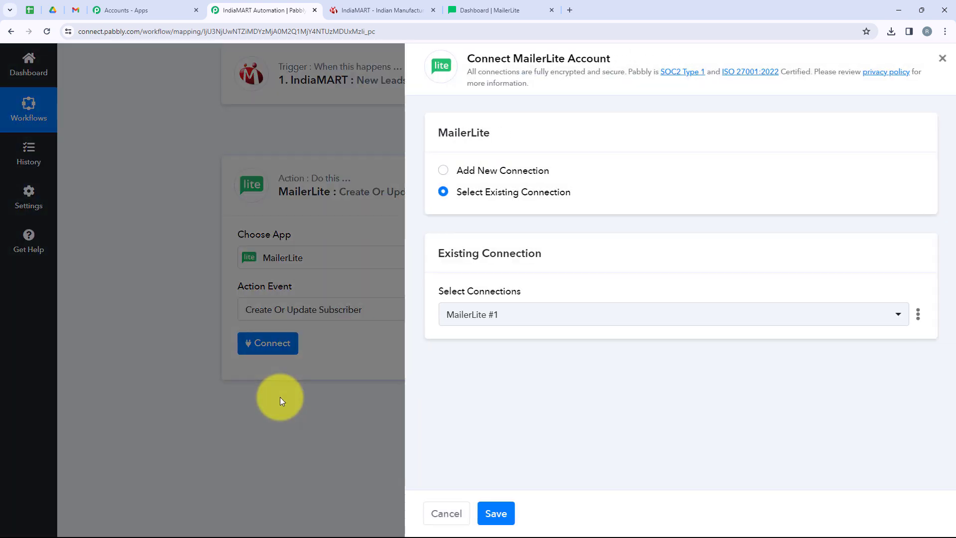
pyautogui.moveTo(549, 172); pyautogui.dragTo(453, 173)
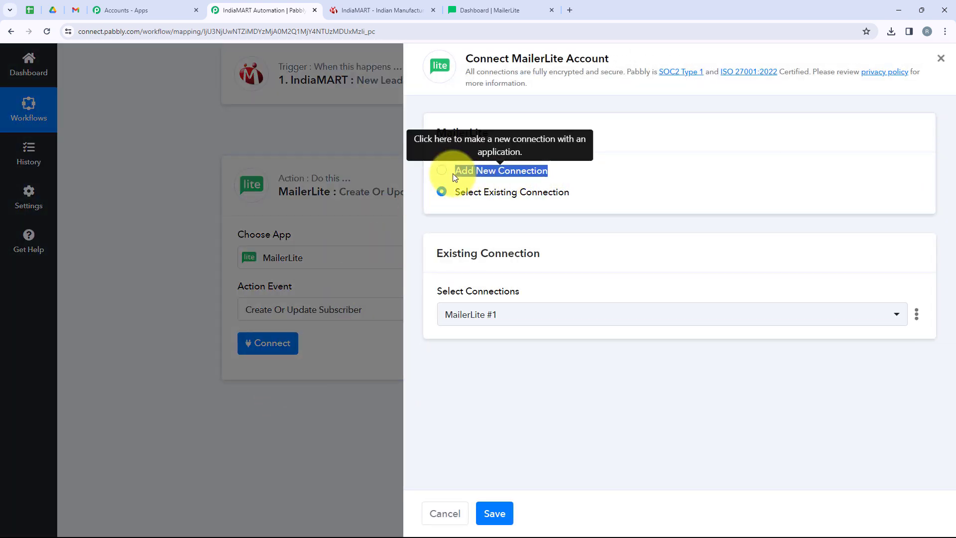
pyautogui.click(551, 192)
pyautogui.moveTo(551, 192); pyautogui.dragTo(462, 193)
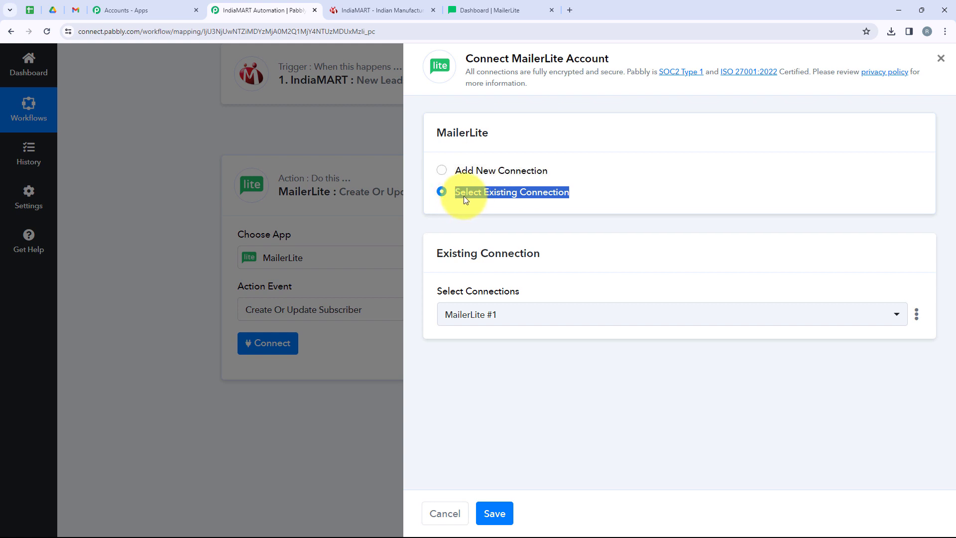
pyautogui.click(452, 172)
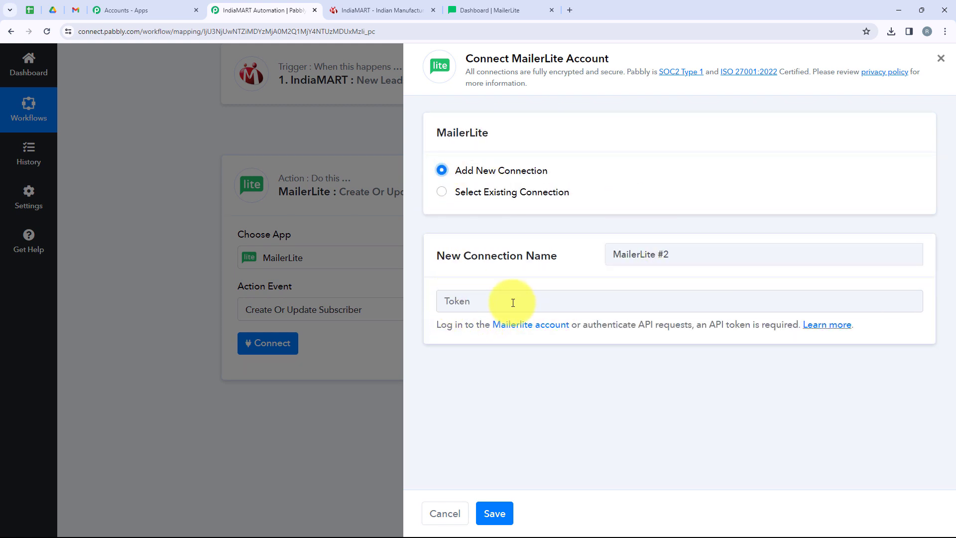
# Step: Switch to MailerLite, generate an API token named Demo Key from the API integration with the terms accepted, and copy the token
pyautogui.click(487, 9)
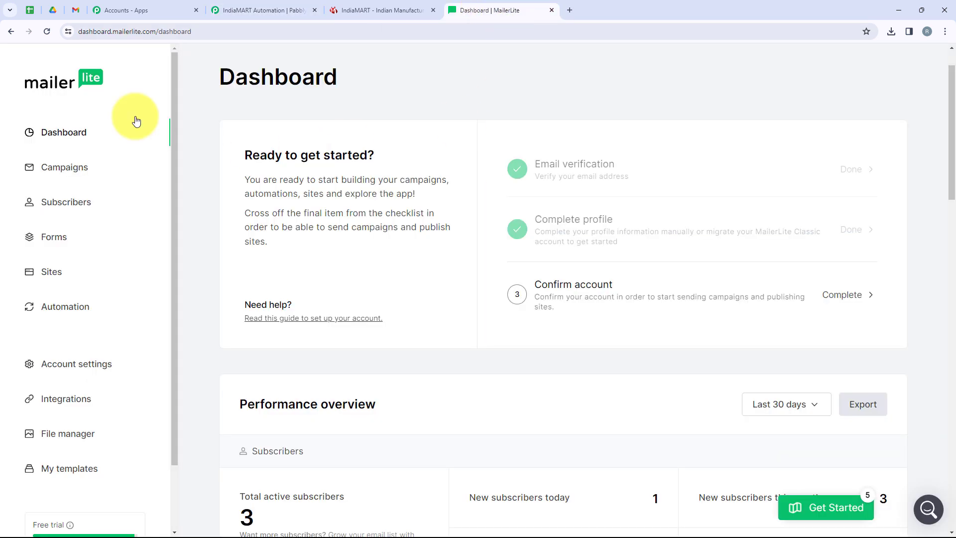
pyautogui.click(60, 401)
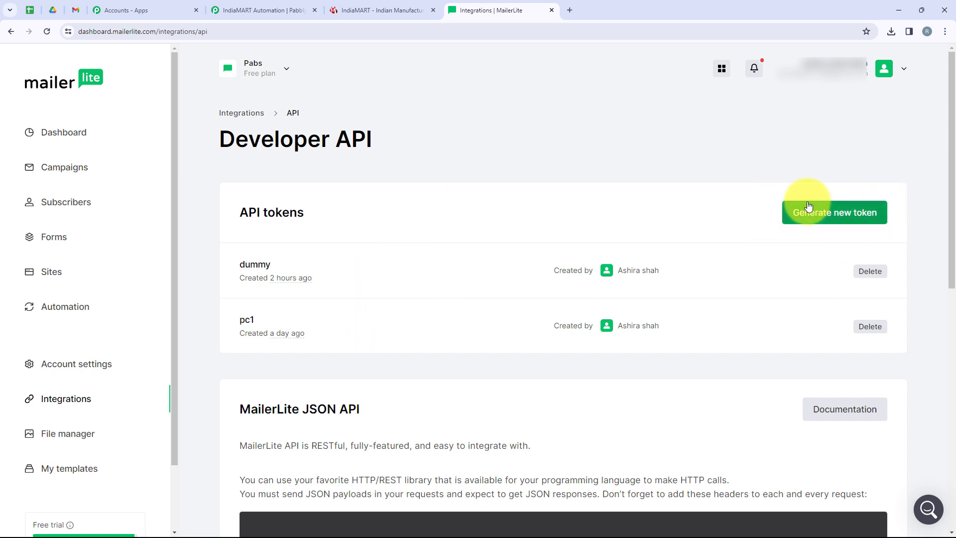
pyautogui.click(876, 212)
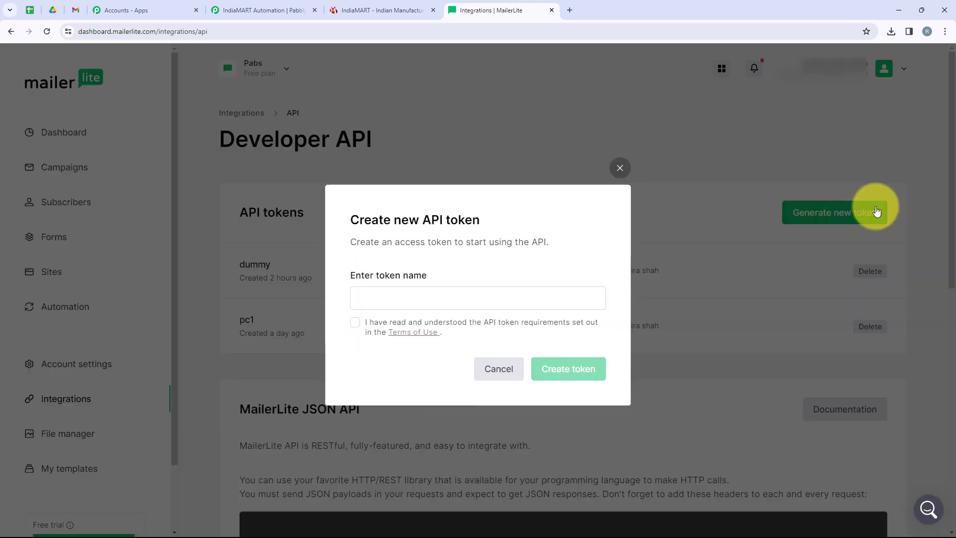
pyautogui.click(386, 294)
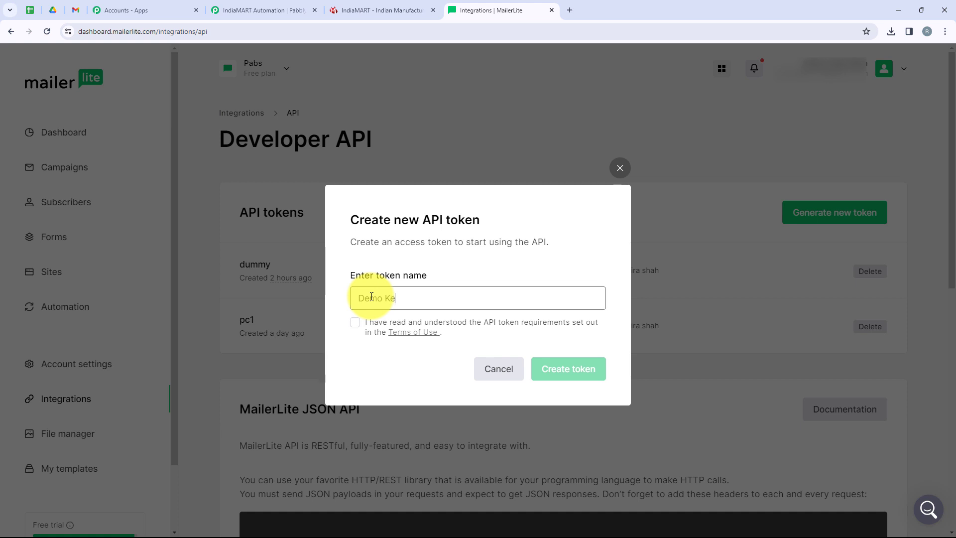
pyautogui.write('Demo Key')
pyautogui.click(355, 322)
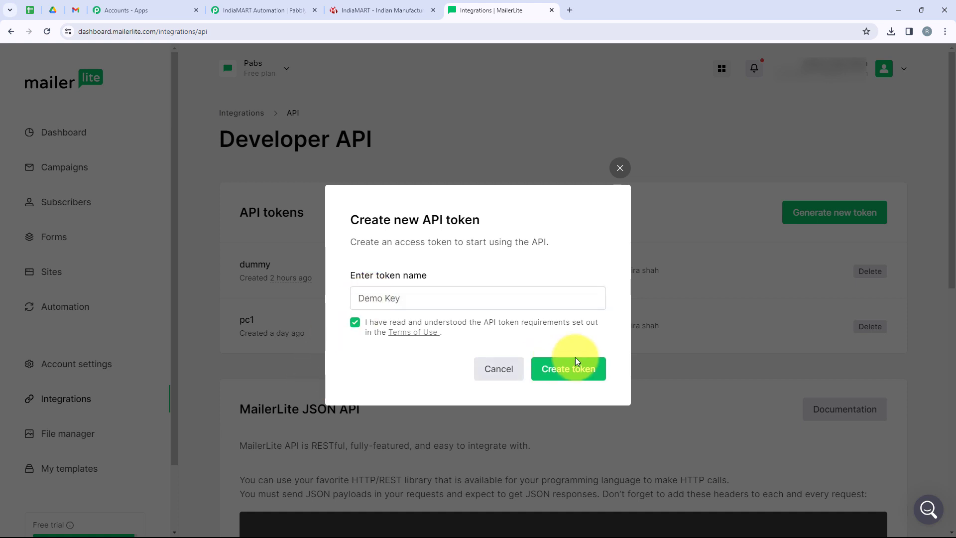
pyautogui.click(562, 370)
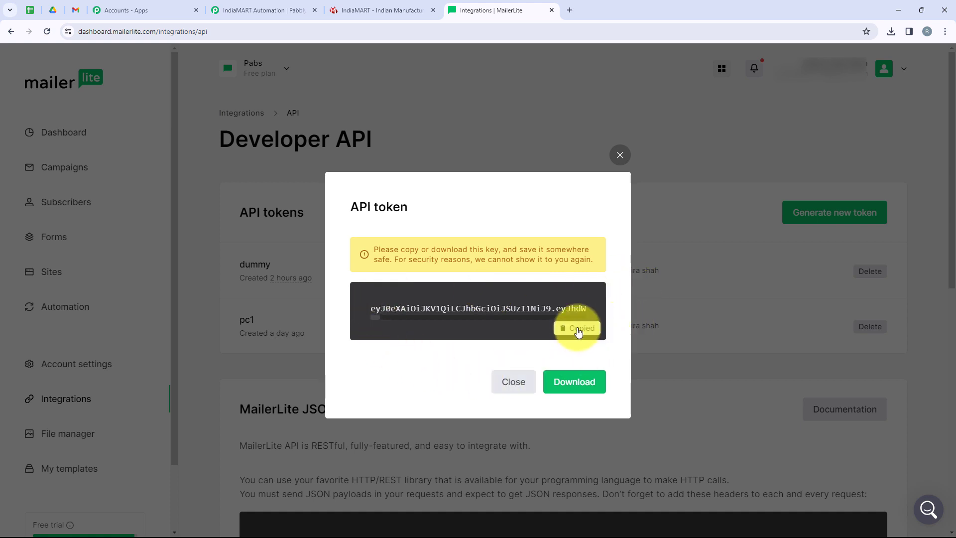
pyautogui.click(620, 155)
# Step: Return to the Pabbly workflow, paste the API token into the new MailerLite connection and save it
pyautogui.click(232, 8)
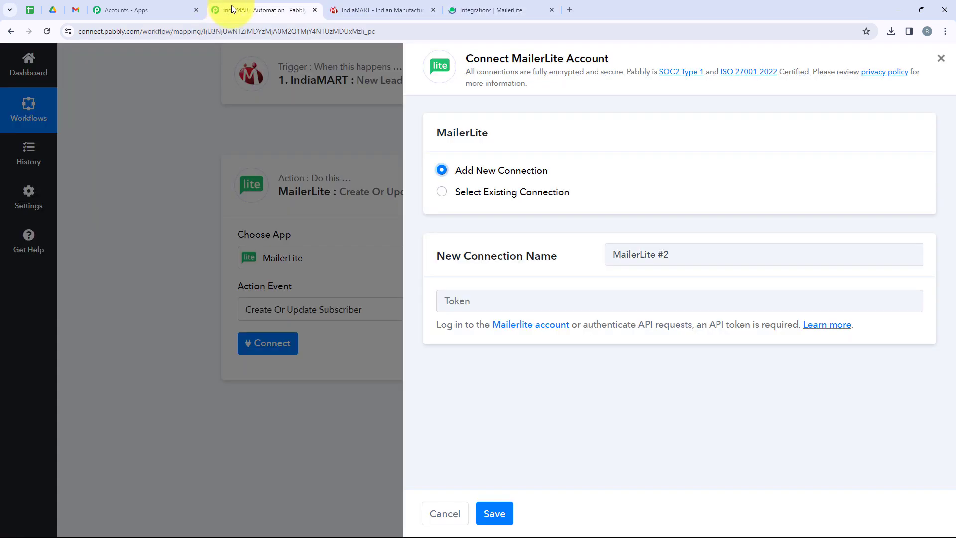
pyautogui.click(477, 301)
pyautogui.hotkey('ctrl', 'v')
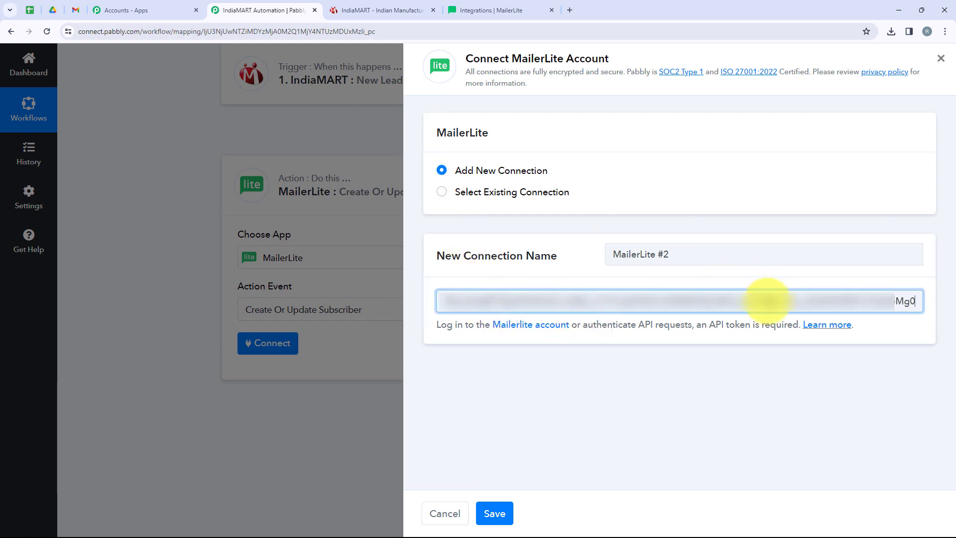
pyautogui.click(493, 513)
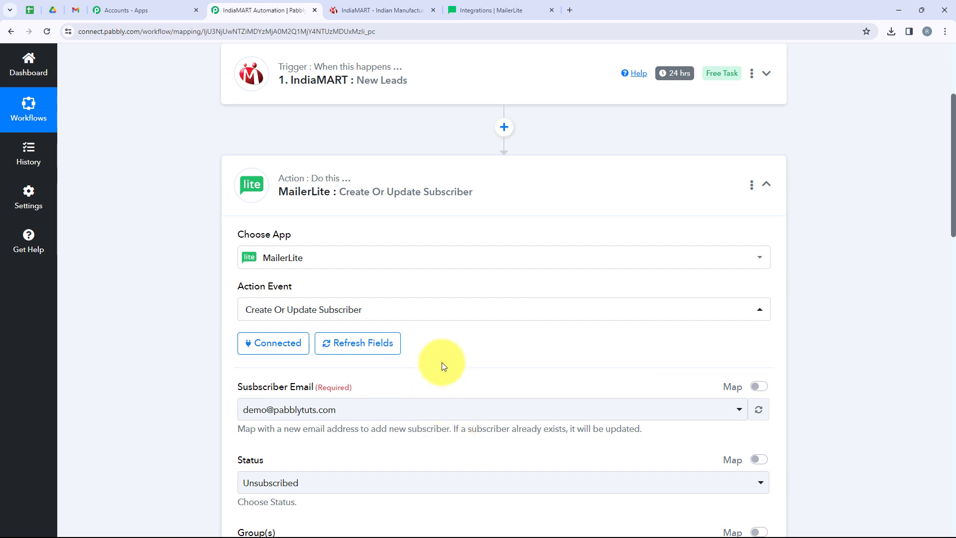
# Step: Turn on mapping for the subscriber email and replace the preset address with SENDER EMAIL from the IndiaMART New Leads data
pyautogui.scroll(-3, 438, 353)
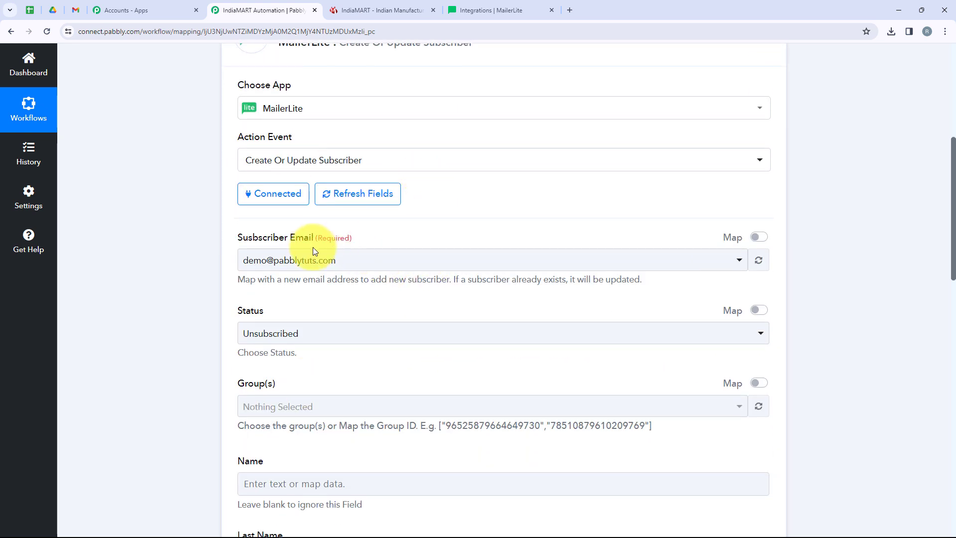
pyautogui.moveTo(231, 237); pyautogui.dragTo(287, 236)
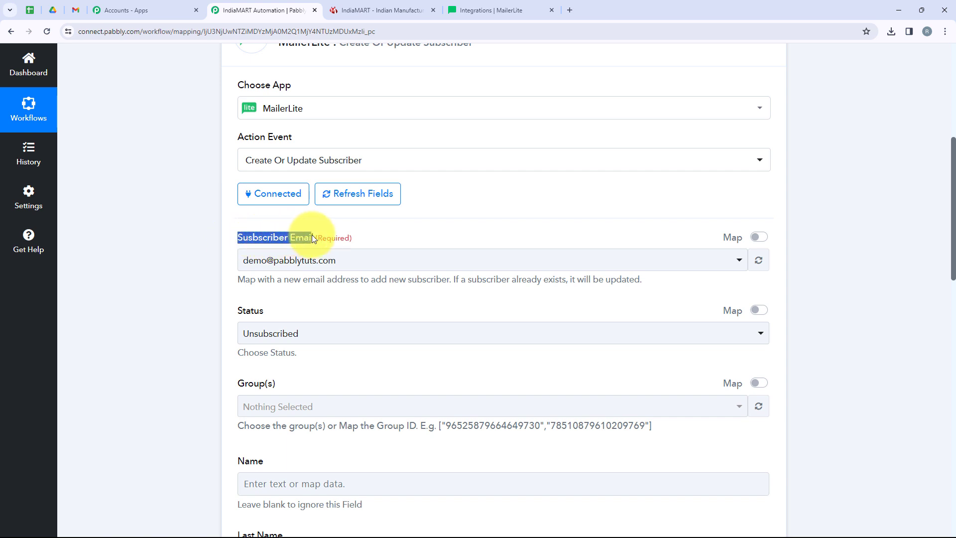
pyautogui.click(313, 264)
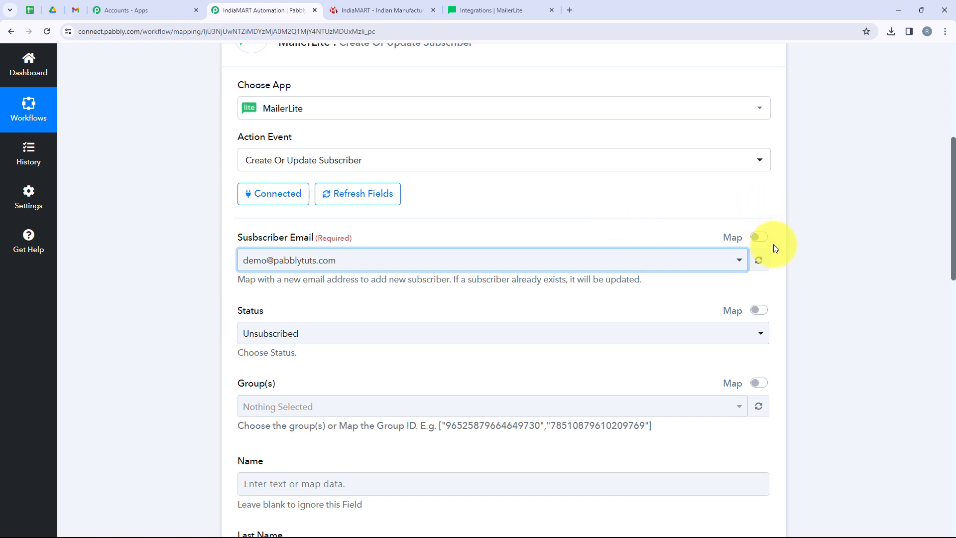
pyautogui.click(757, 238)
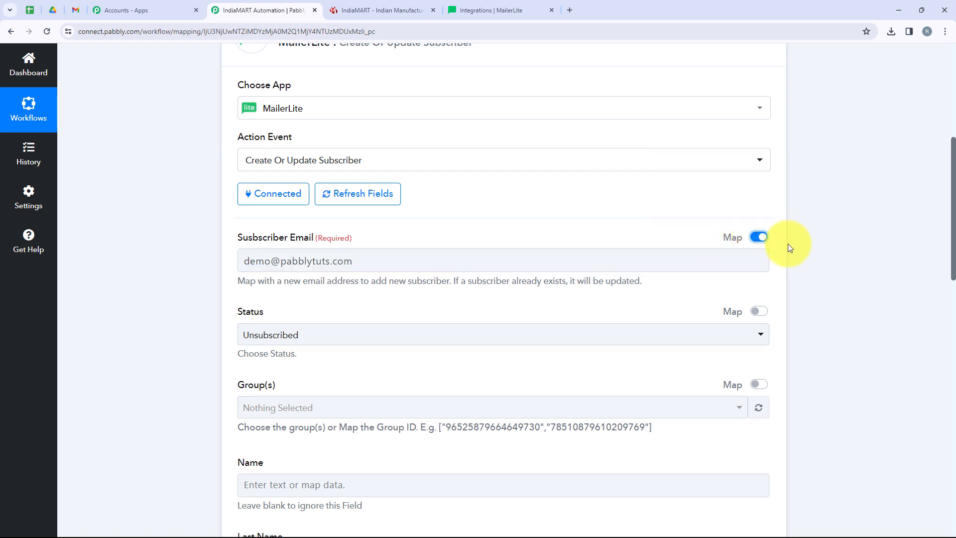
pyautogui.moveTo(349, 260); pyautogui.dragTo(225, 264)
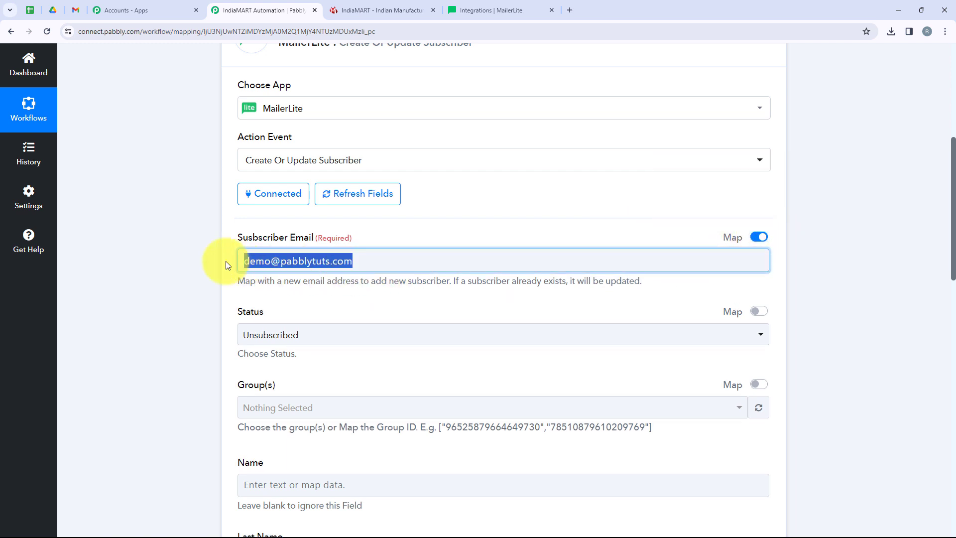
pyautogui.press('BackSpace')
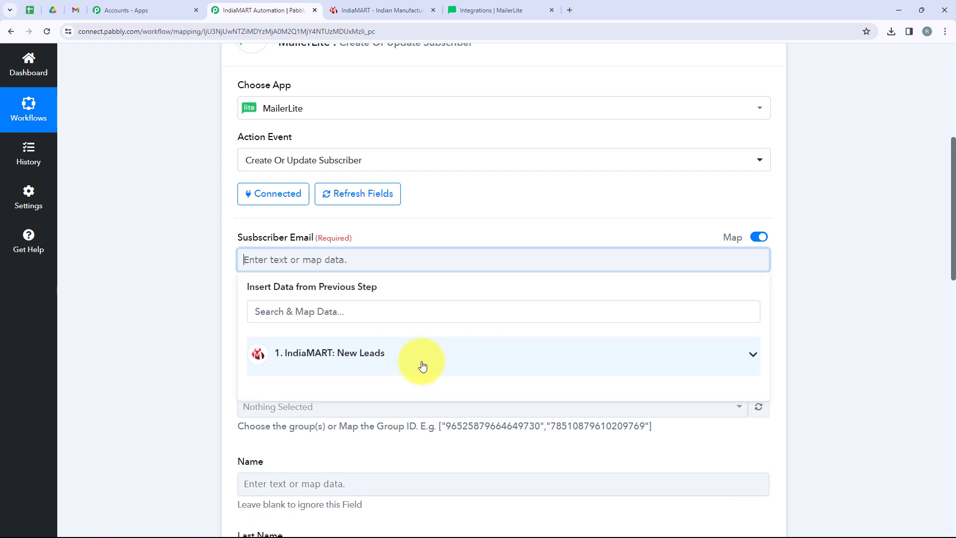
pyautogui.click(376, 314)
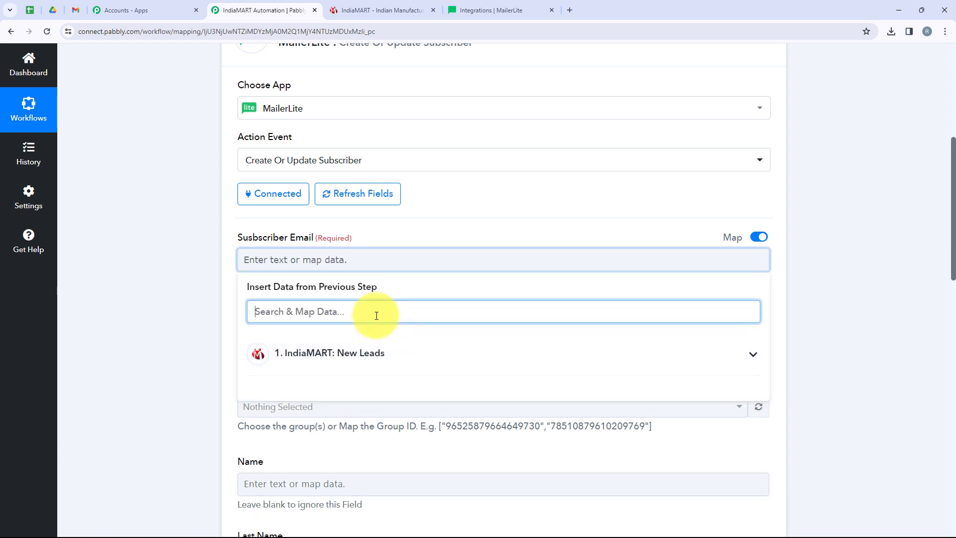
pyautogui.write('Email')
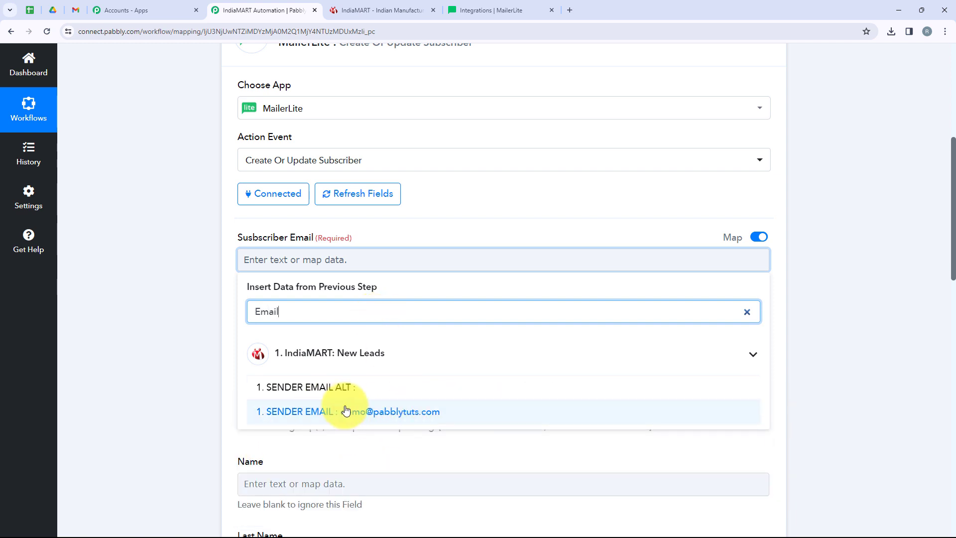
pyautogui.click(371, 416)
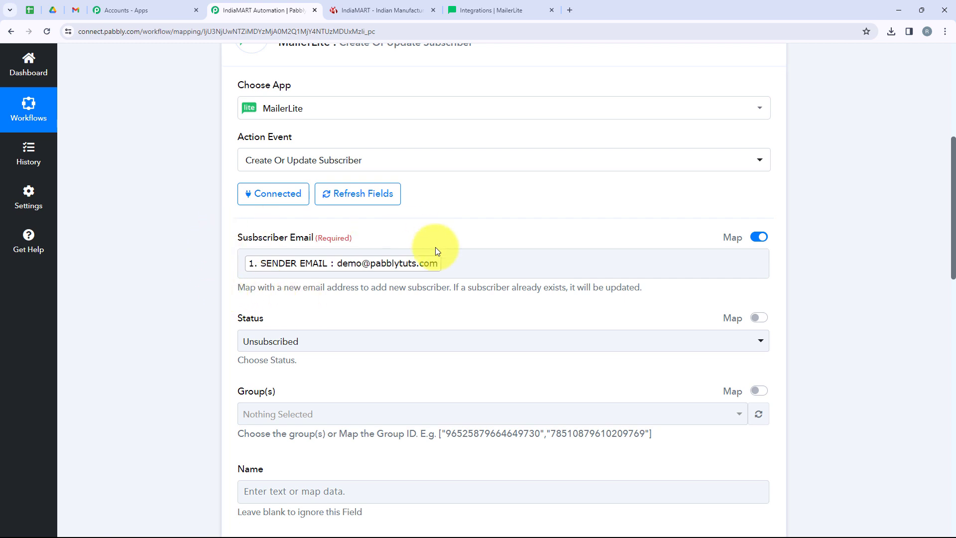
pyautogui.click(281, 271)
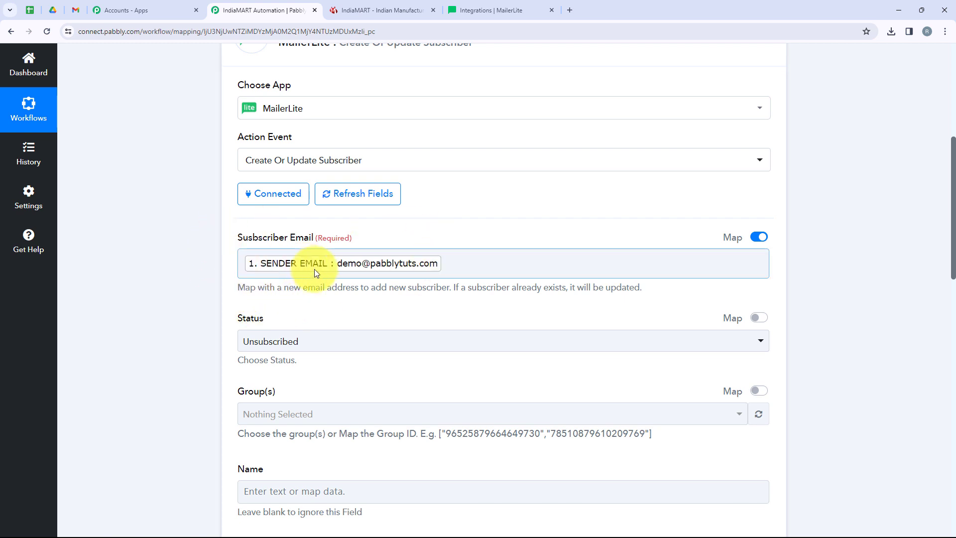
# Step: Set the subscriber status to Active
pyautogui.scroll(-3, 315, 271)
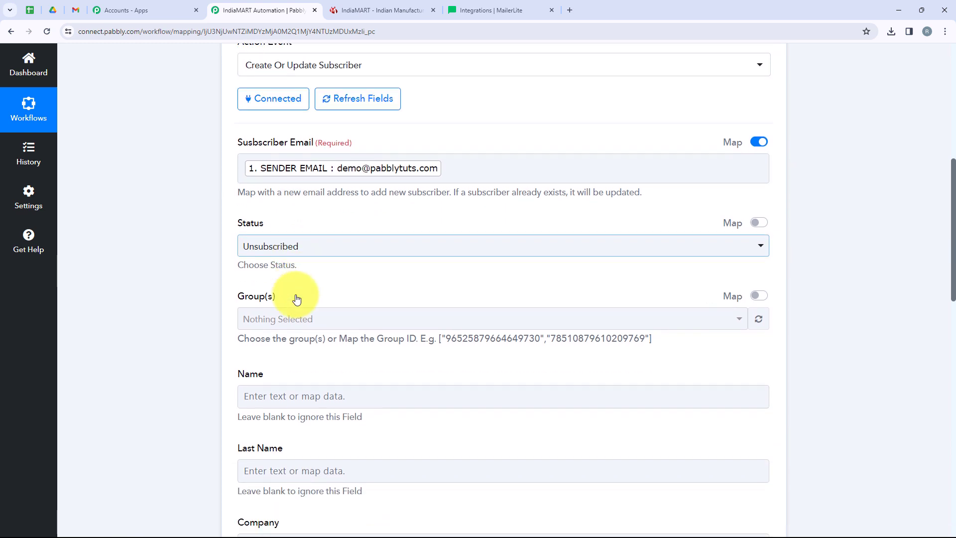
pyautogui.click(303, 195)
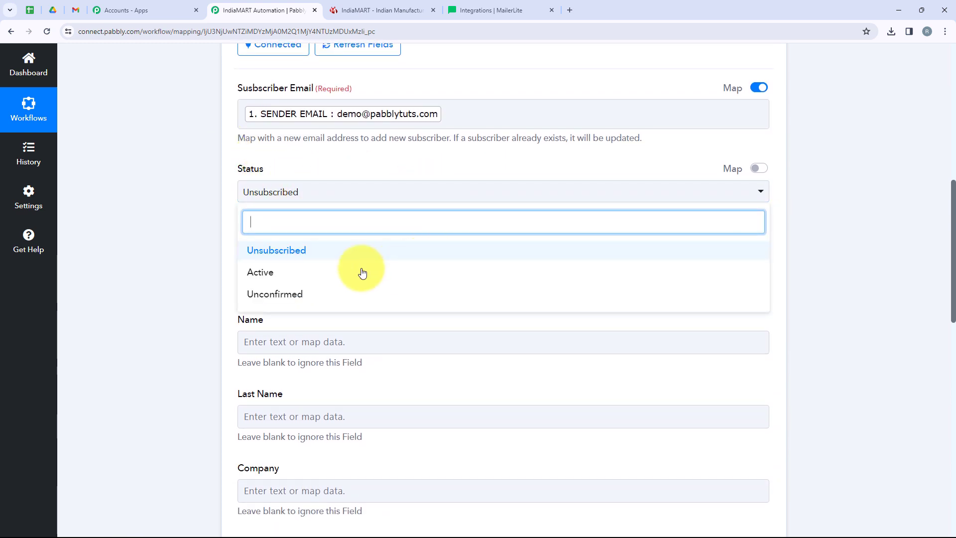
pyautogui.click(305, 270)
pyautogui.scroll(-1, 224, 209)
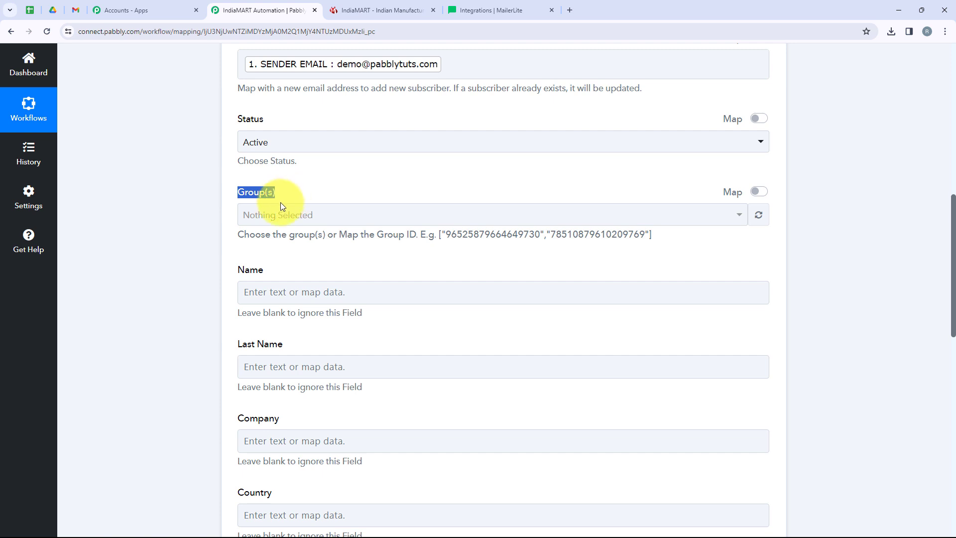
# Step: Map the subscriber's Name to SENDER NAME from the IndiaMART lead, leaving the group unselected
pyautogui.scroll(-3, 283, 235)
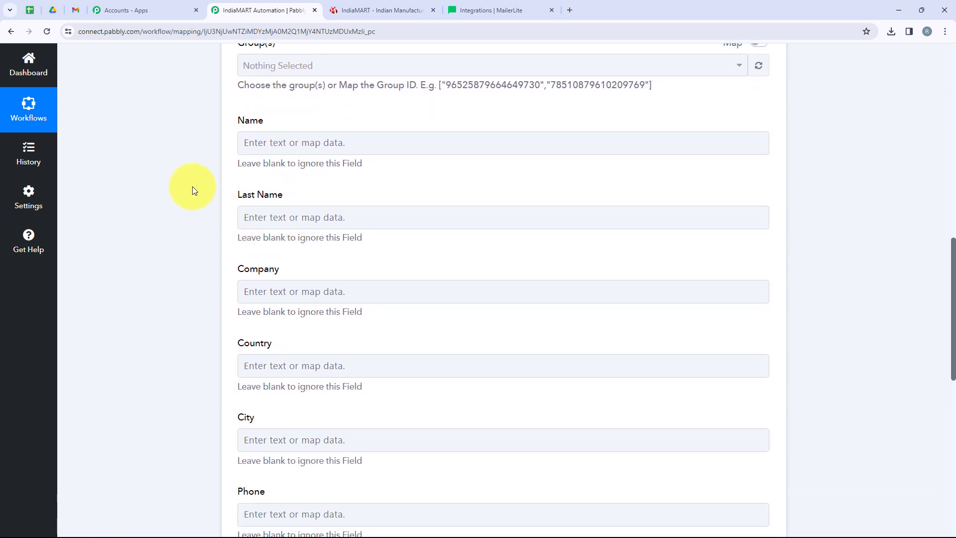
pyautogui.click(251, 144)
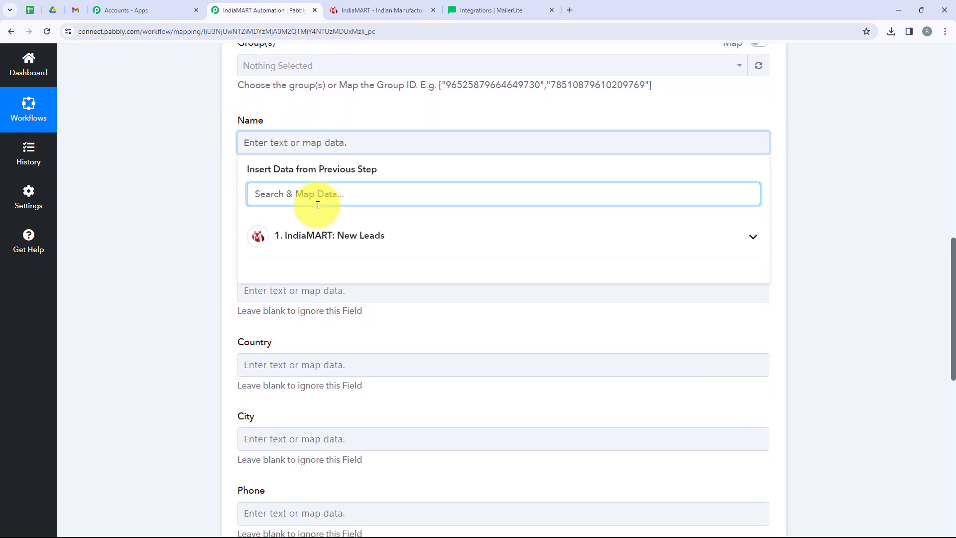
pyautogui.write('Nam')
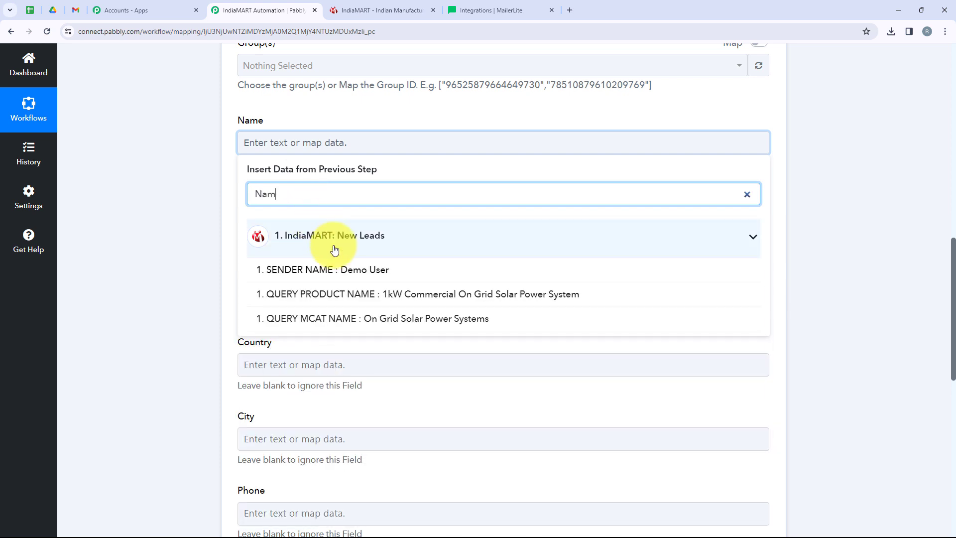
pyautogui.click(366, 275)
pyautogui.click(216, 201)
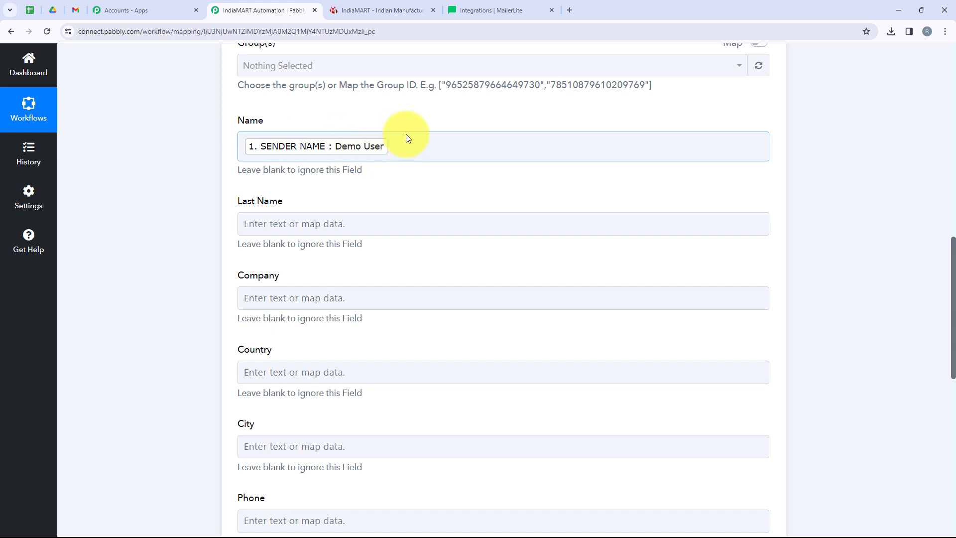
pyautogui.scroll(-1, 360, 190)
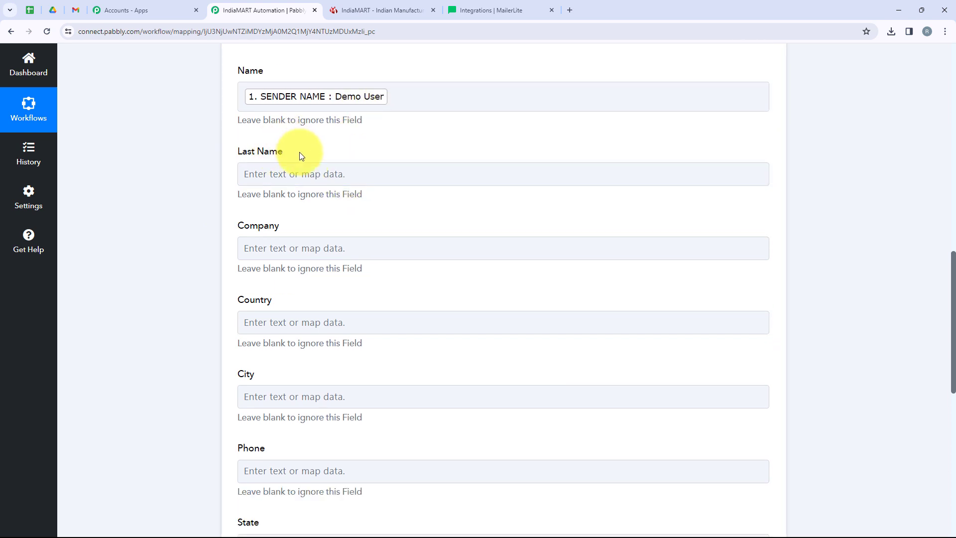
pyautogui.moveTo(299, 152); pyautogui.dragTo(240, 143)
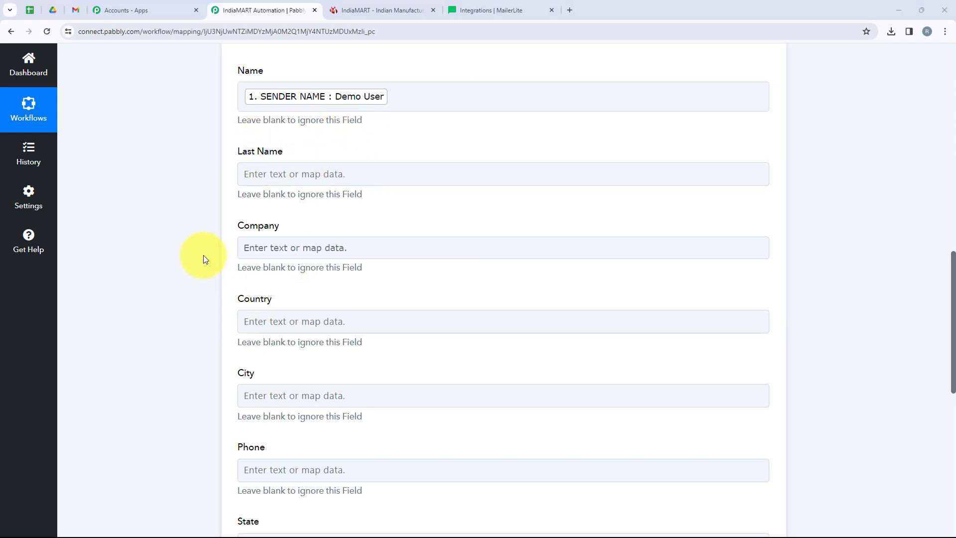
# Step: Map the subscriber's City to SENDER CITY from the IndiaMART lead, leaving Last Name, Company and Country blank
pyautogui.scroll(-3, 205, 256)
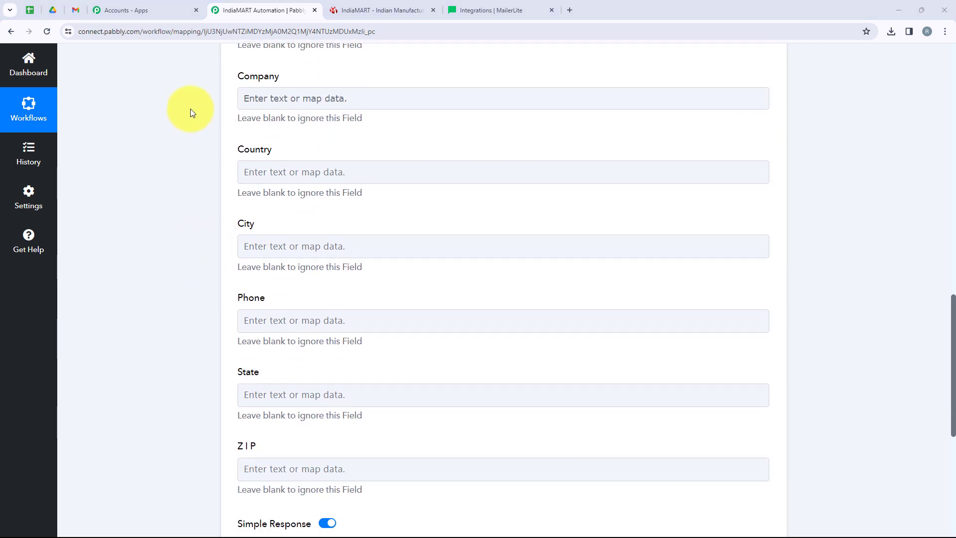
pyautogui.click(265, 103)
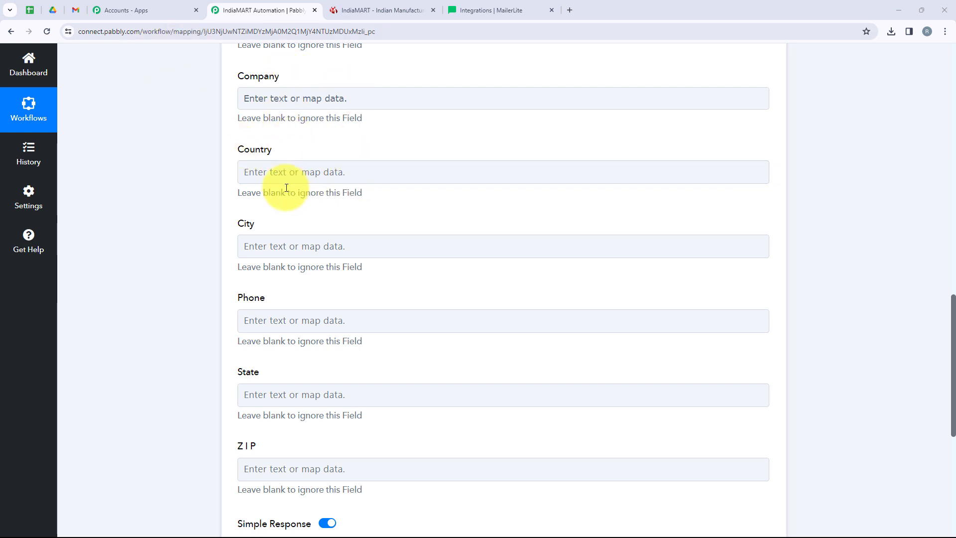
pyautogui.scroll(-1, 344, 259)
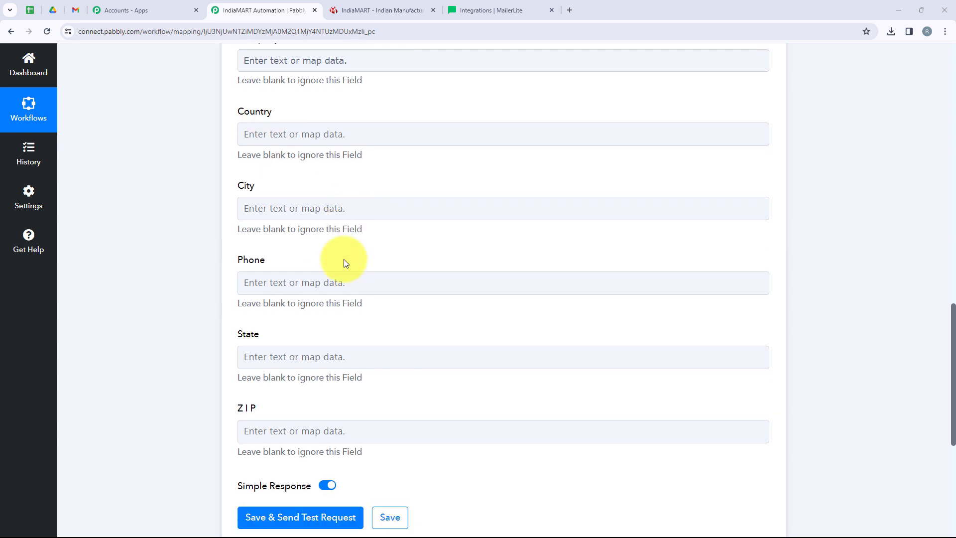
pyautogui.click(302, 197)
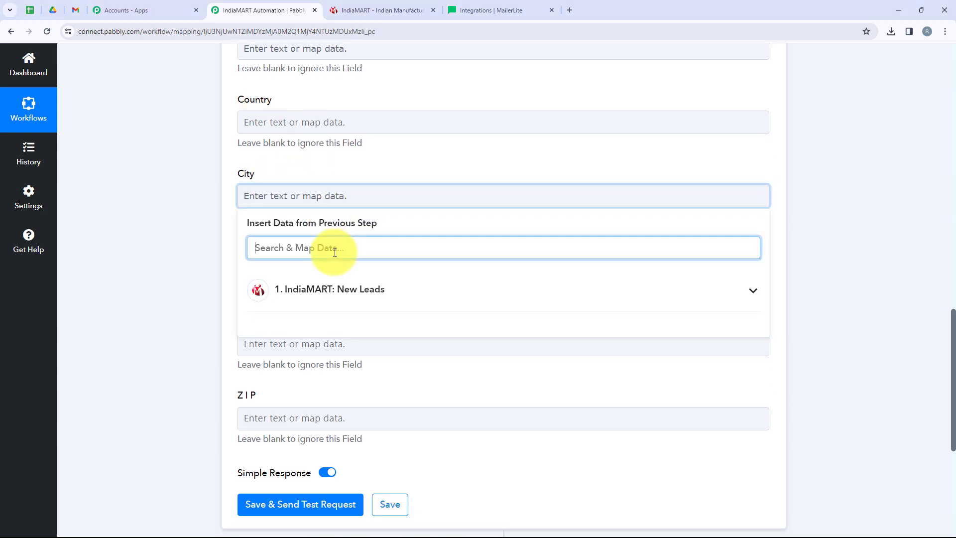
pyautogui.write('City')
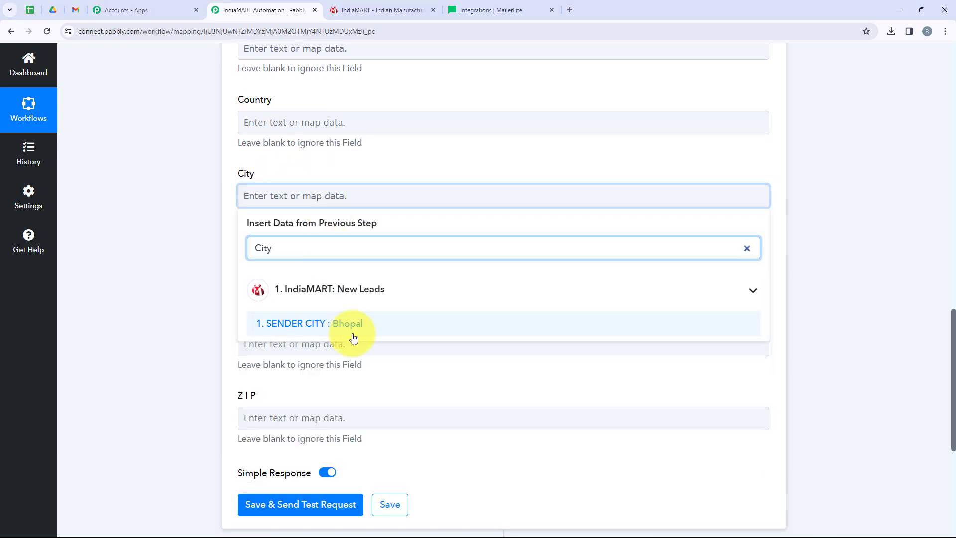
pyautogui.click(362, 324)
pyautogui.click(219, 270)
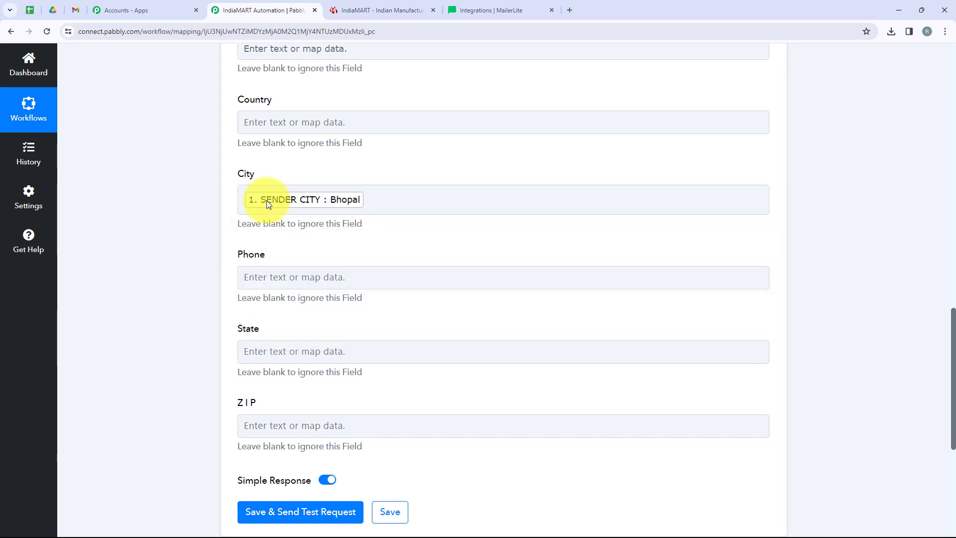
# Step: Map the subscriber's Phone to SENDER MOBILE from the IndiaMART lead
pyautogui.click(332, 279)
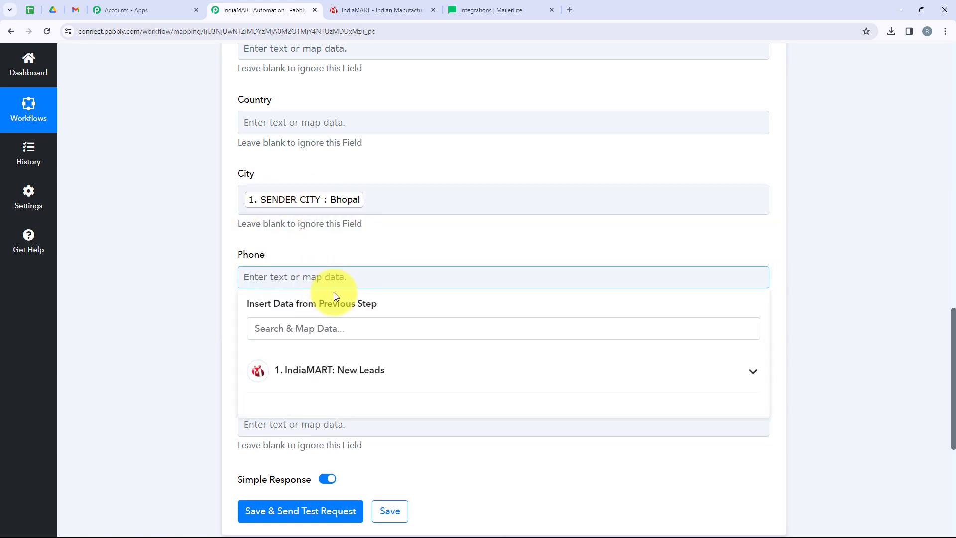
pyautogui.click(328, 328)
pyautogui.write('Mob')
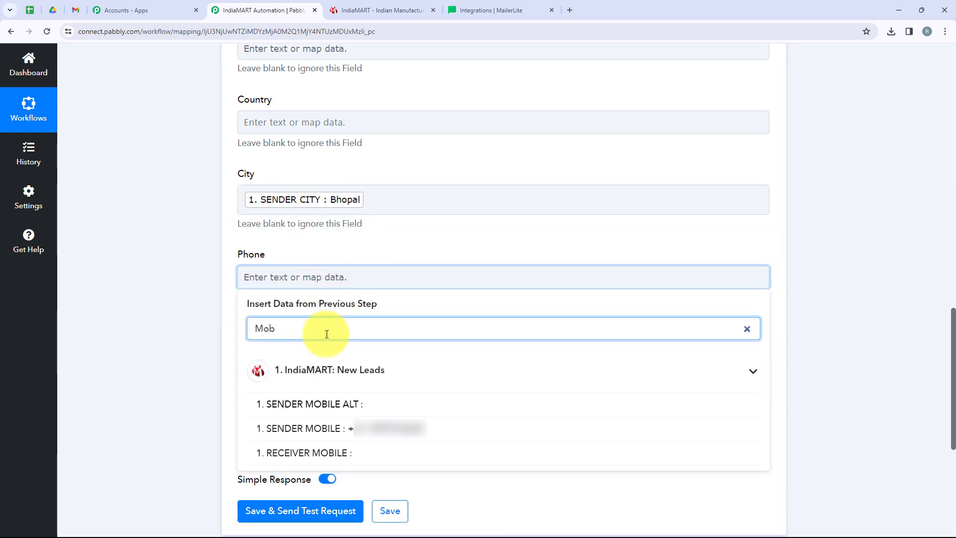
pyautogui.click(351, 428)
pyautogui.click(135, 327)
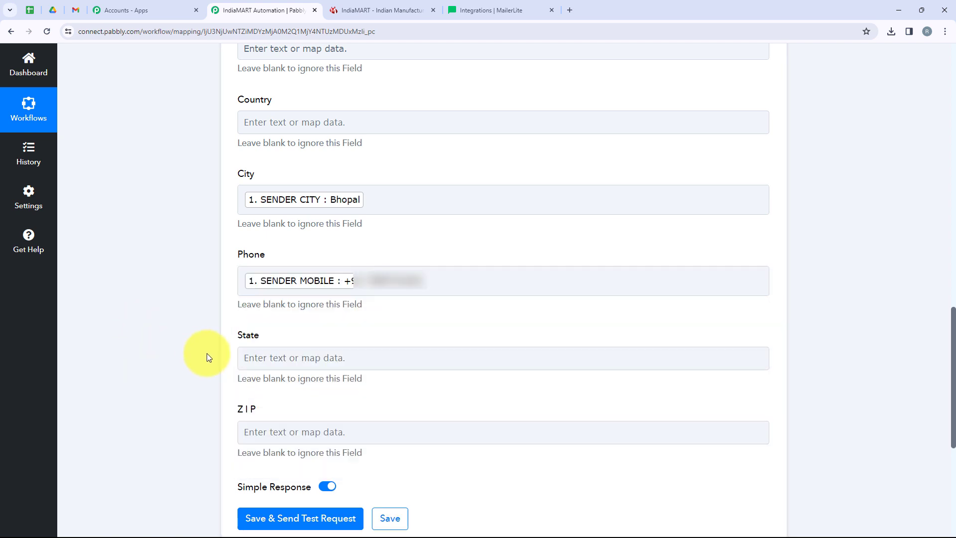
# Step: Map the subscriber's State to SENDER STATE from the IndiaMART lead
pyautogui.scroll(-2, 207, 353)
pyautogui.click(291, 256)
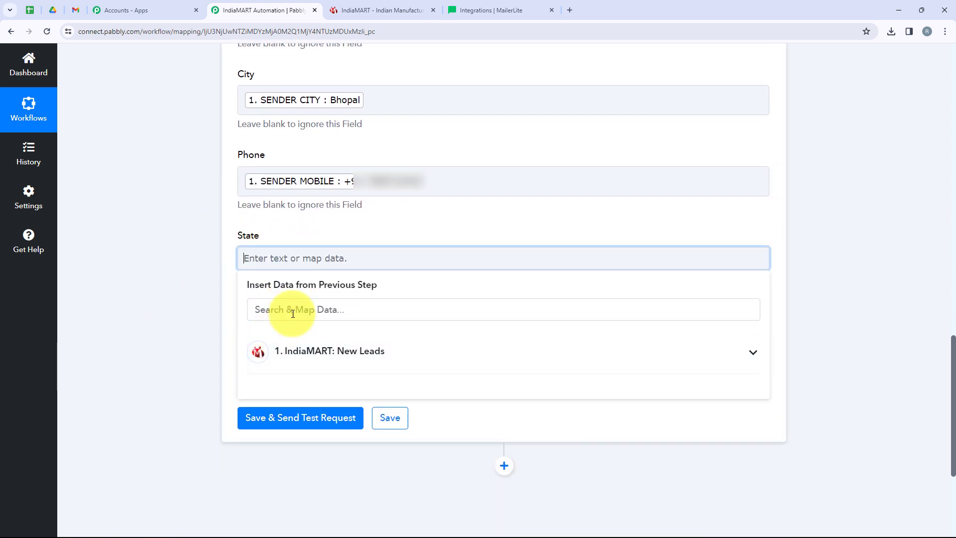
pyautogui.click(294, 311)
pyautogui.write('Sta')
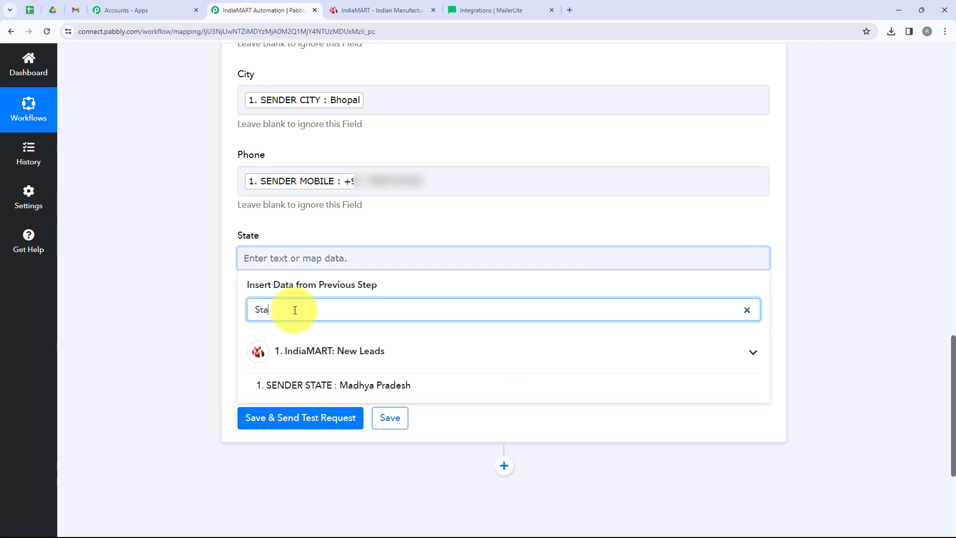
pyautogui.click(338, 385)
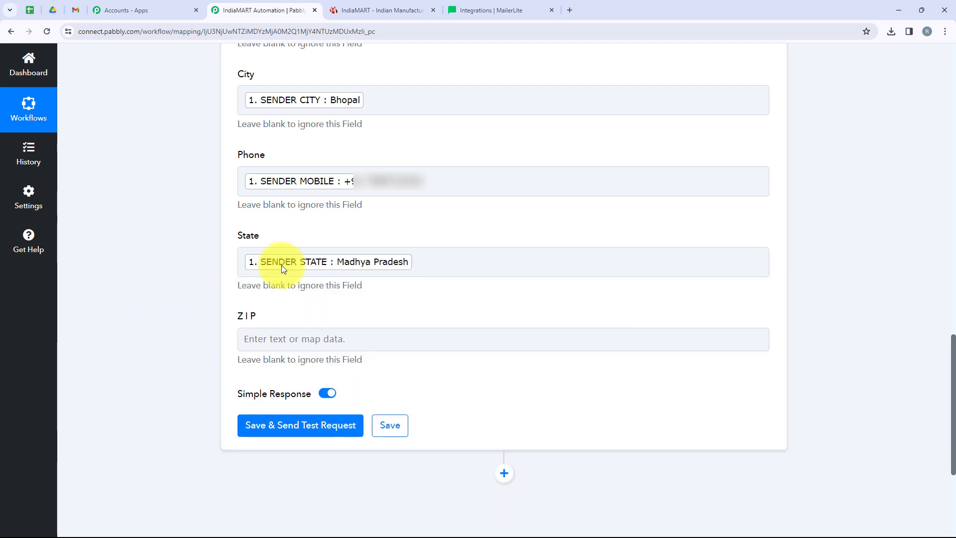
# Step: Review the mapped subscriber fields, then save the MailerLite action and send a test request
pyautogui.scroll(4, 470, 401)
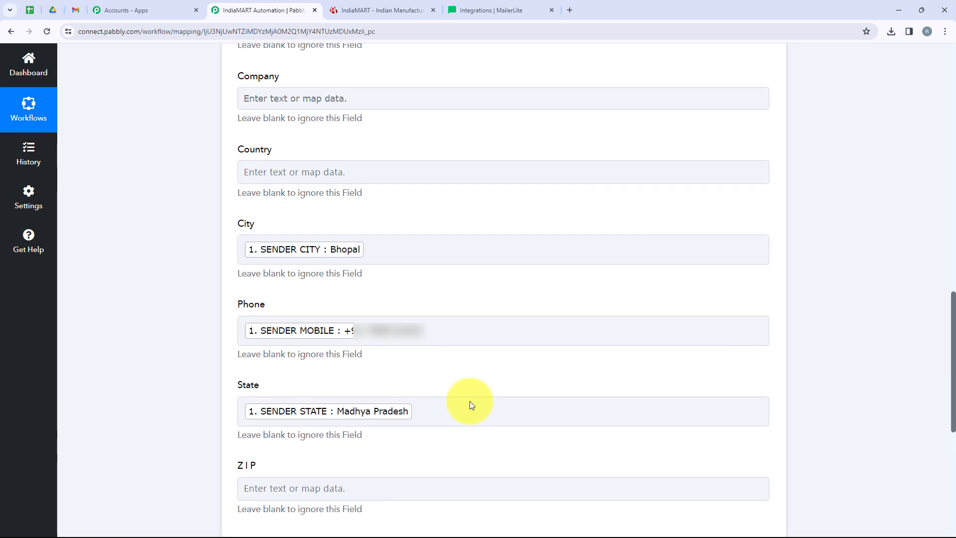
pyautogui.scroll(3, 469, 401)
pyautogui.scroll(-7, 471, 399)
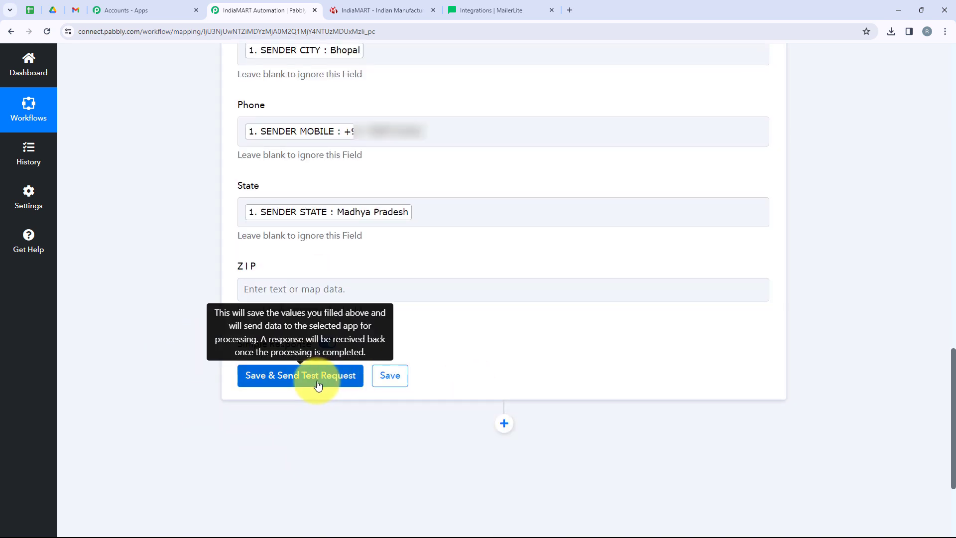
pyautogui.scroll(-1, 257, 418)
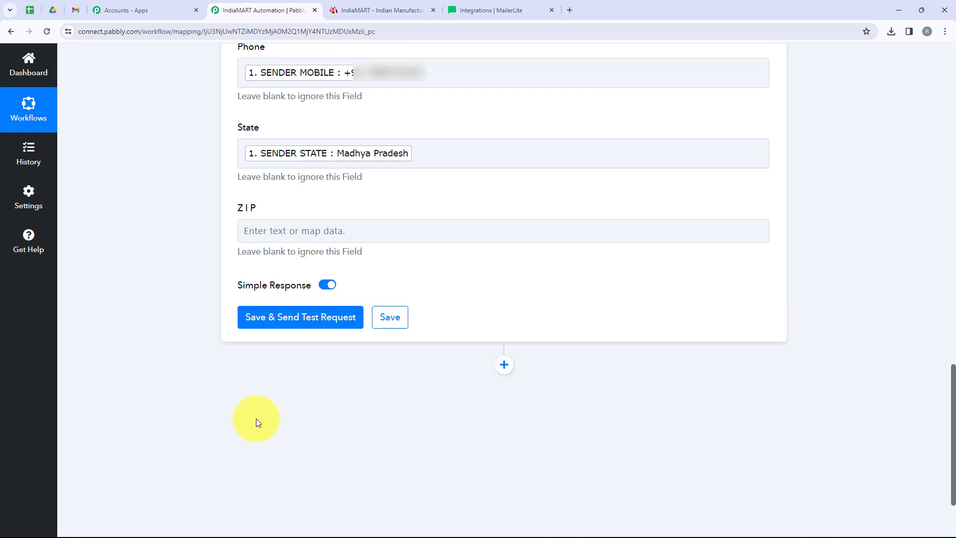
pyautogui.click(313, 319)
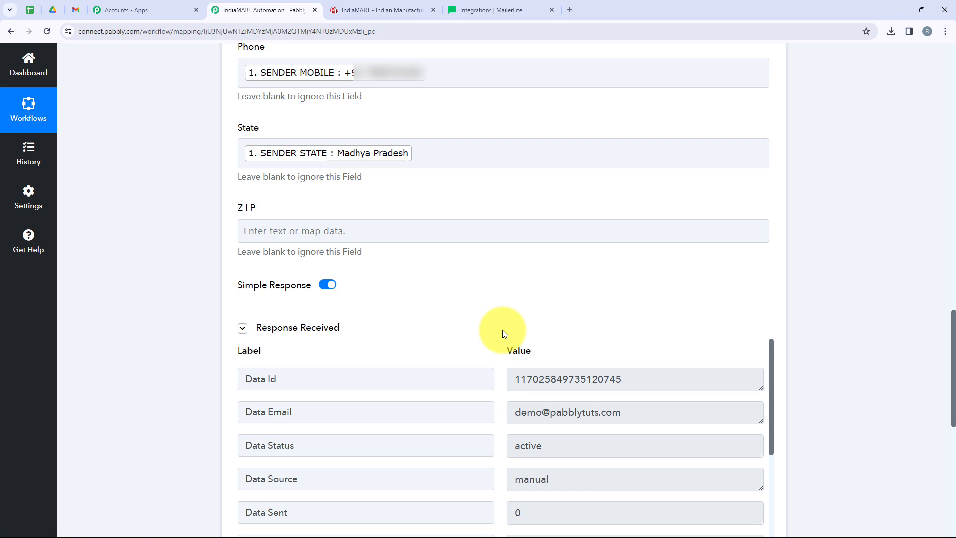
# Step: Review the MailerLite test response, then switch to MailerLite and check the active subscribers list for the new lead
pyautogui.scroll(-4, 503, 330)
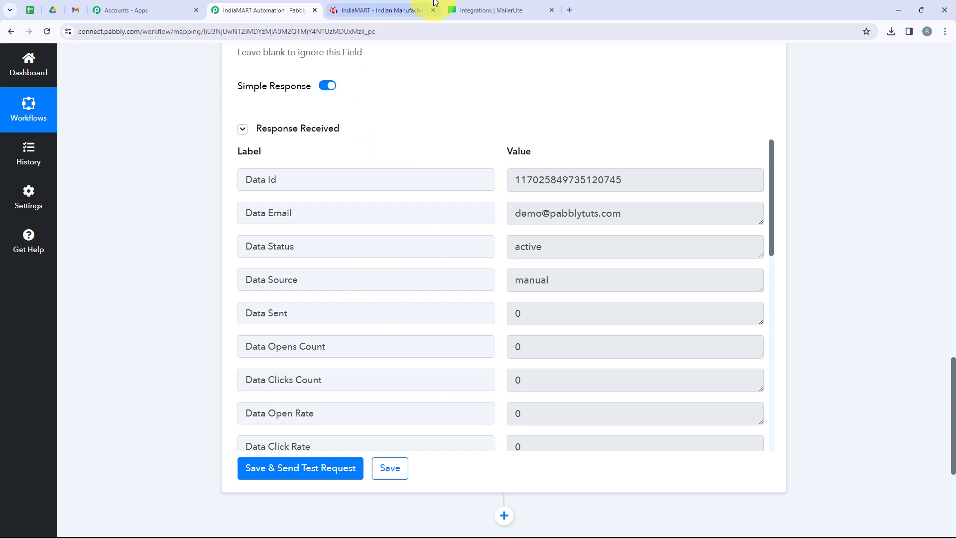
pyautogui.click(469, 6)
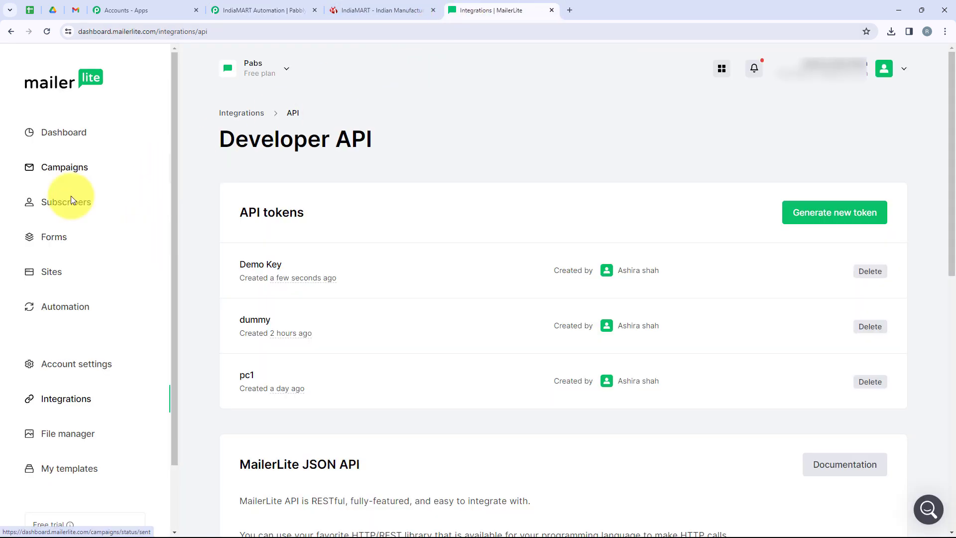
pyautogui.click(58, 208)
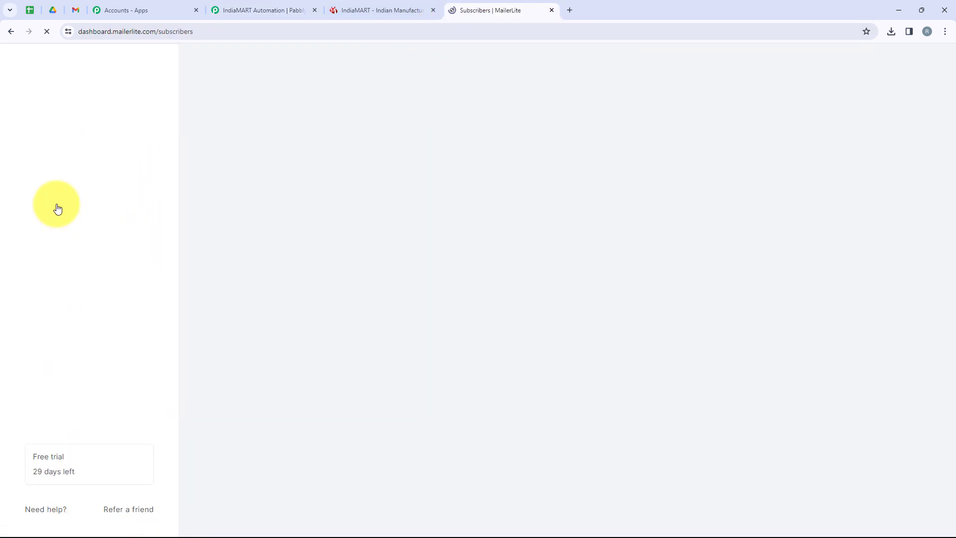
pyautogui.scroll(-5, 350, 351)
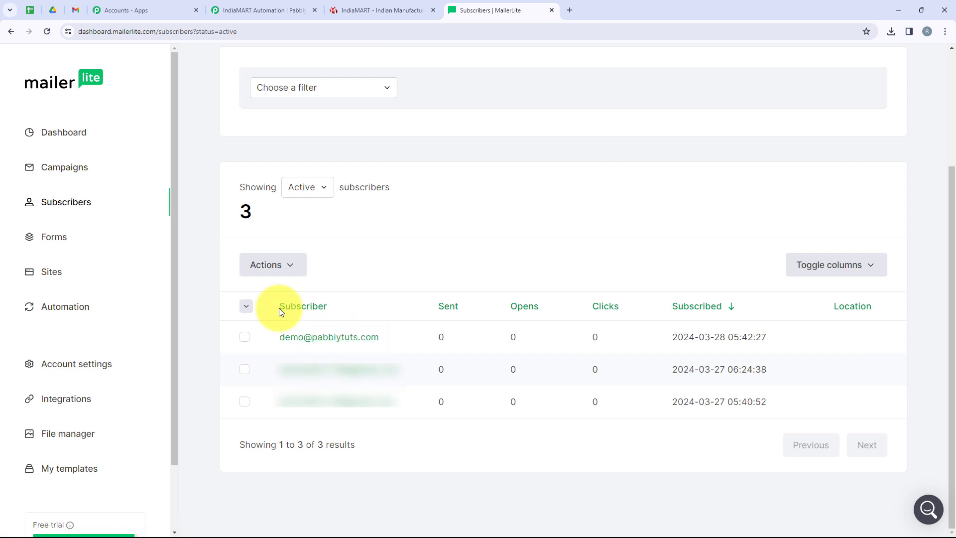
# Step: Return to the Pabbly Connect workflow and expand the IndiaMART New Leads trigger to review its setup
pyautogui.click(285, 2)
pyautogui.click(299, 230)
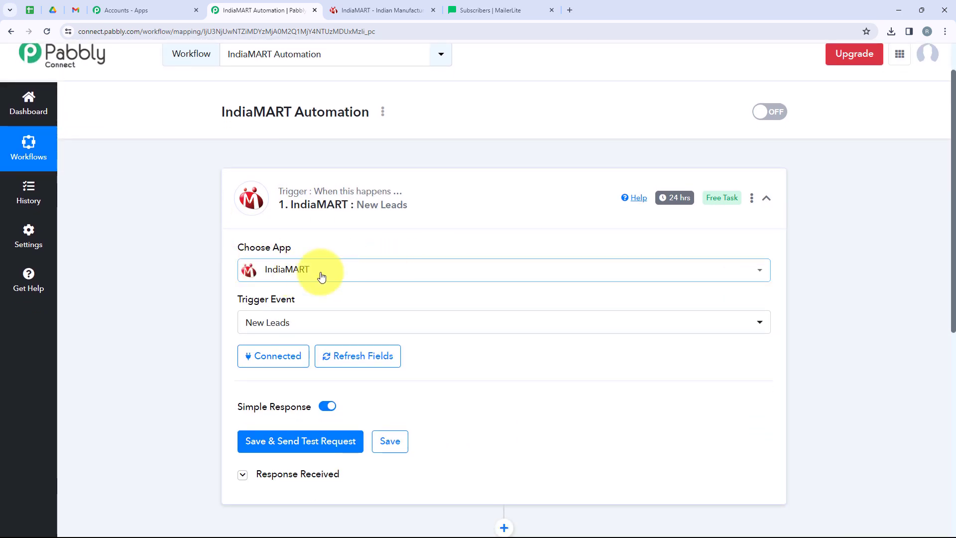
pyautogui.scroll(-1, 298, 269)
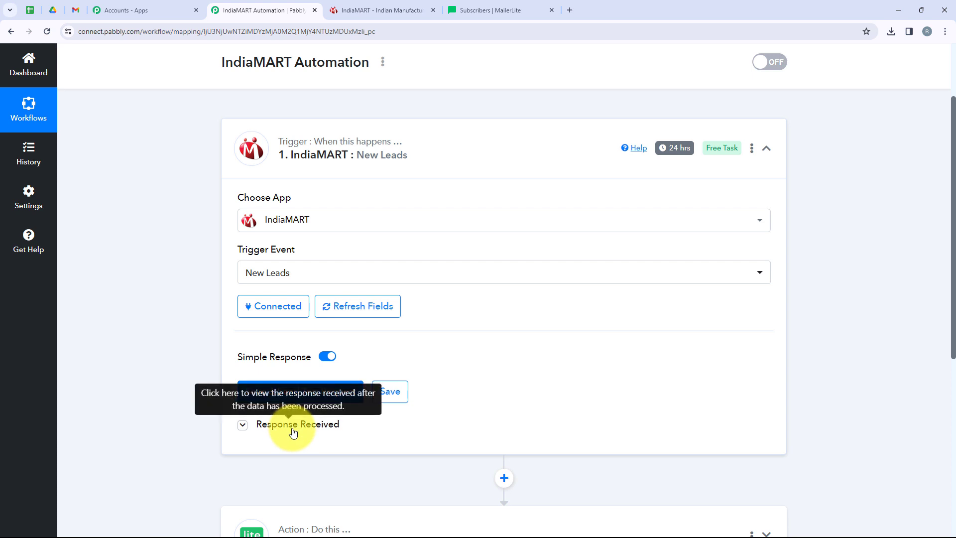
pyautogui.scroll(-5, 323, 451)
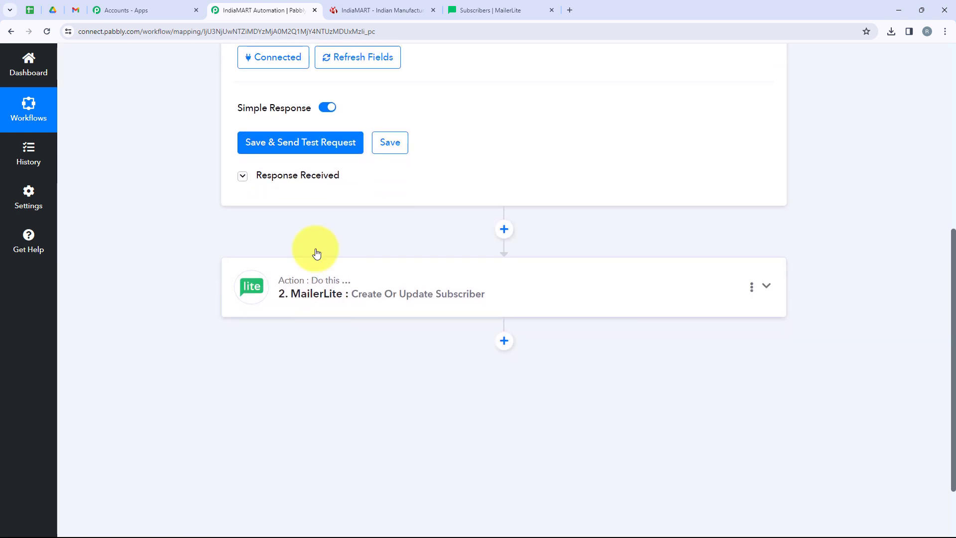
# Step: Expand the MailerLite Create Or Update Subscriber action and review its email, status, name, city, phone and state settings
pyautogui.click(305, 276)
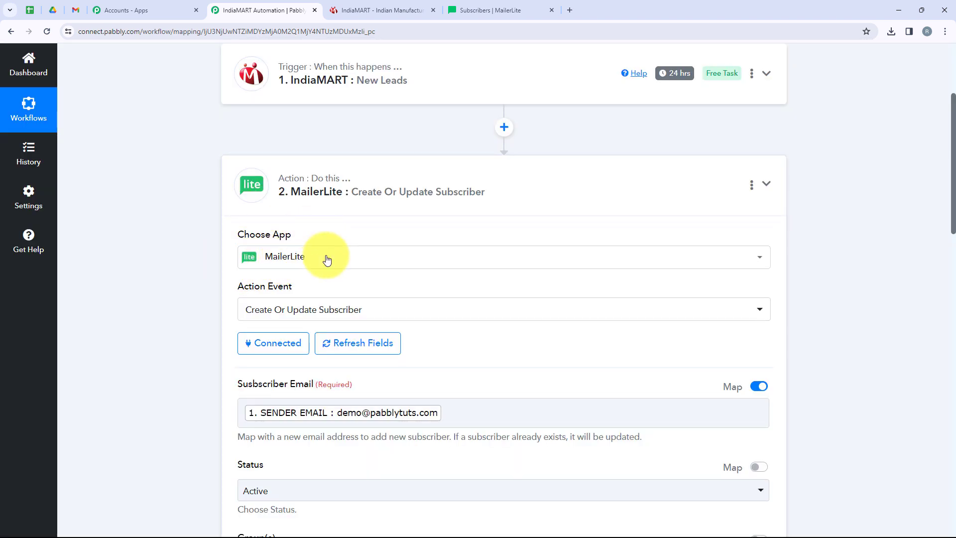
pyautogui.scroll(-1, 327, 259)
pyautogui.scroll(-1, 326, 259)
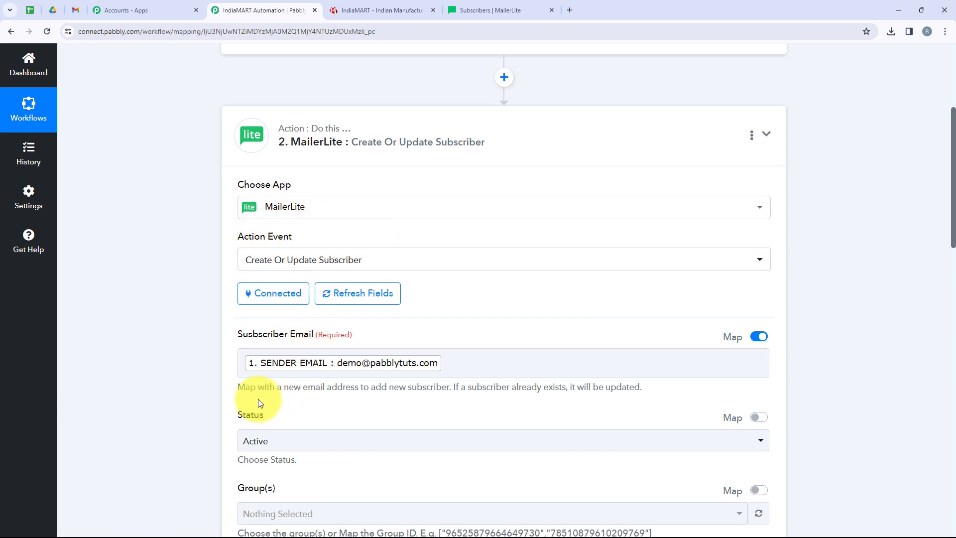
pyautogui.scroll(-5, 448, 367)
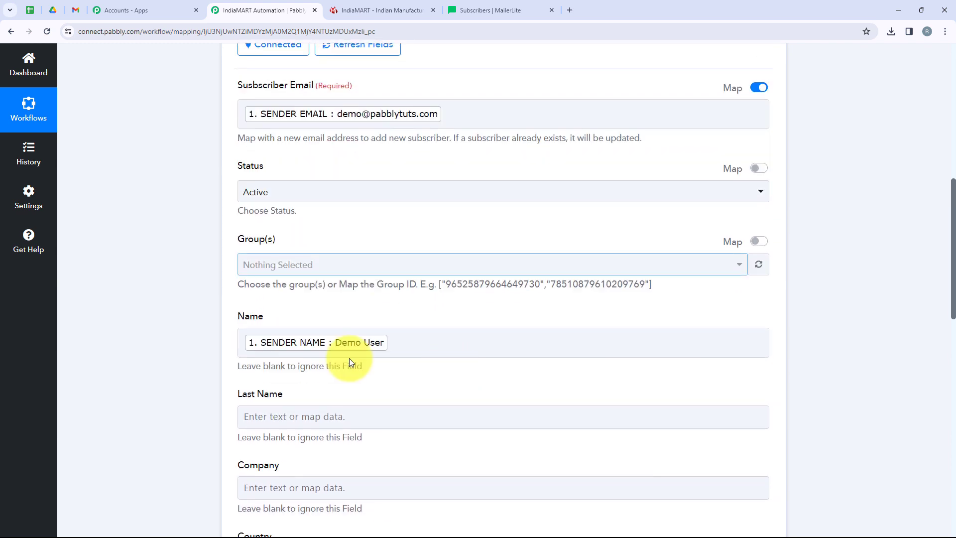
pyautogui.scroll(1, 395, 329)
pyautogui.scroll(-9, 453, 303)
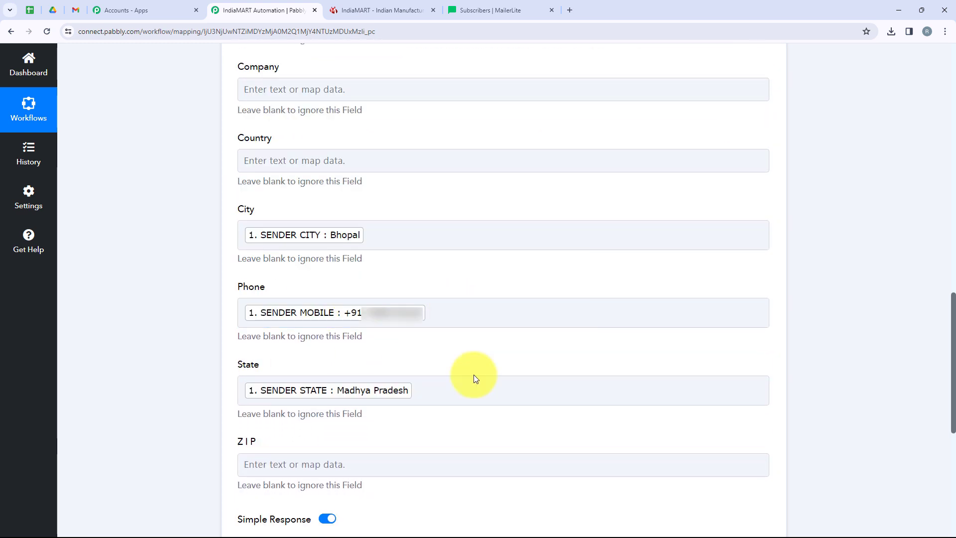
pyautogui.scroll(-7, 473, 374)
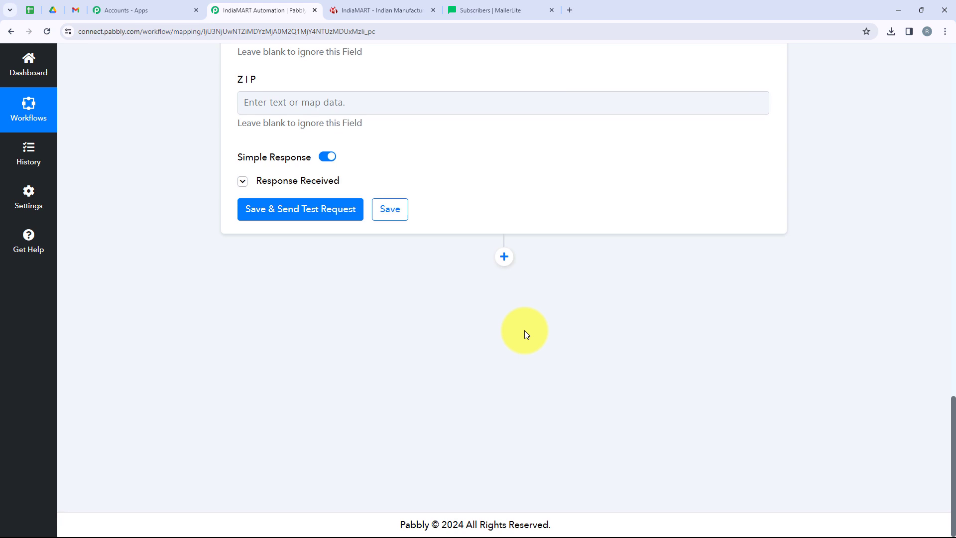
# Step: Collapse the MailerLite action and switch the IndiaMART Automation workflow on
pyautogui.scroll(16, 526, 334)
pyautogui.scroll(8, 524, 330)
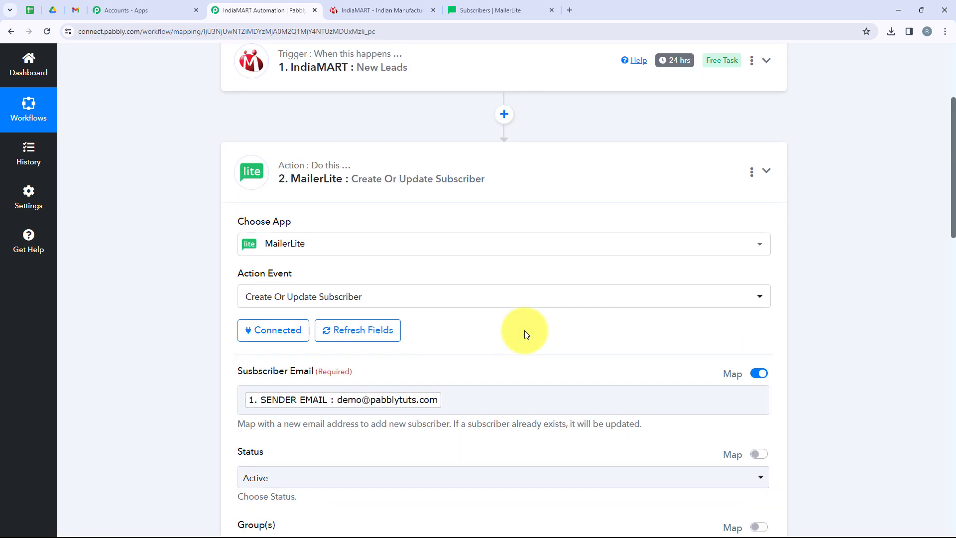
pyautogui.click(523, 338)
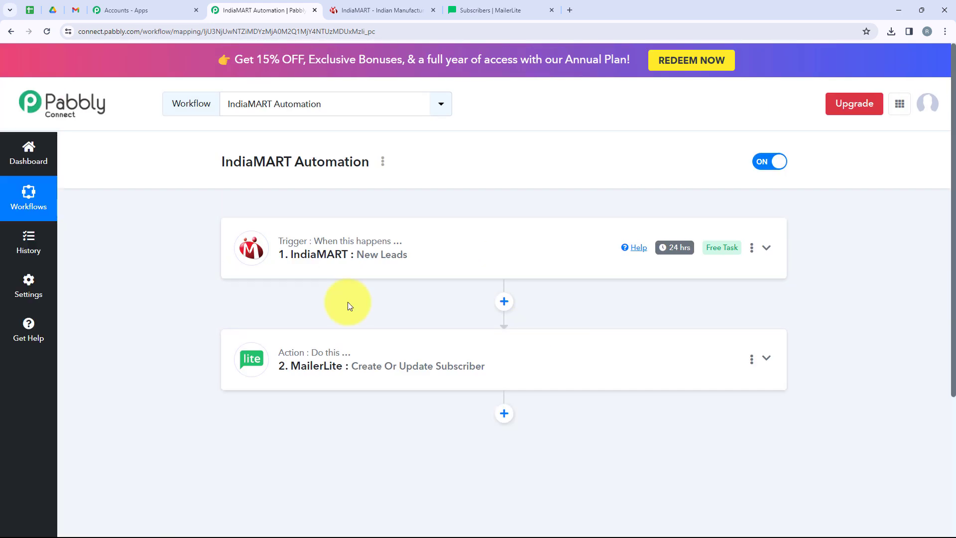